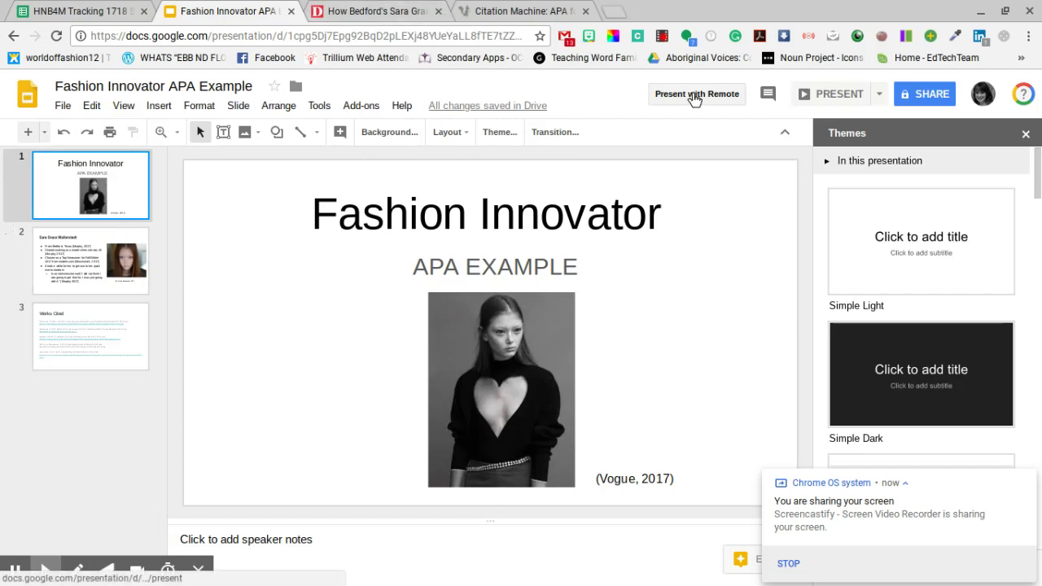
Step through the title, Sara Grace Wallerstedt and Works Cited slides
{"action": "left_click", "coordinate": [126, 253]}
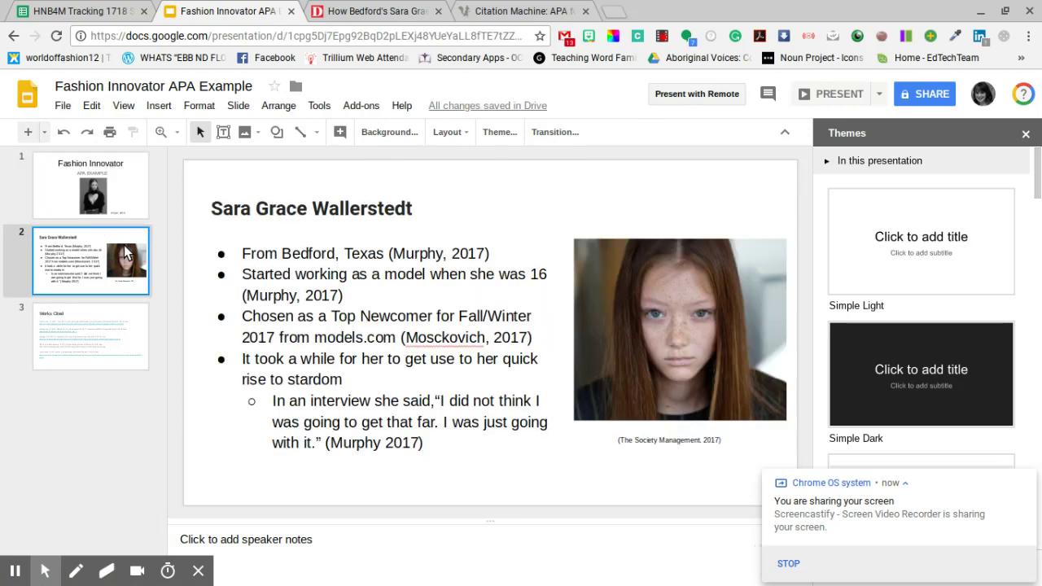
{"action": "key", "text": "Down"}
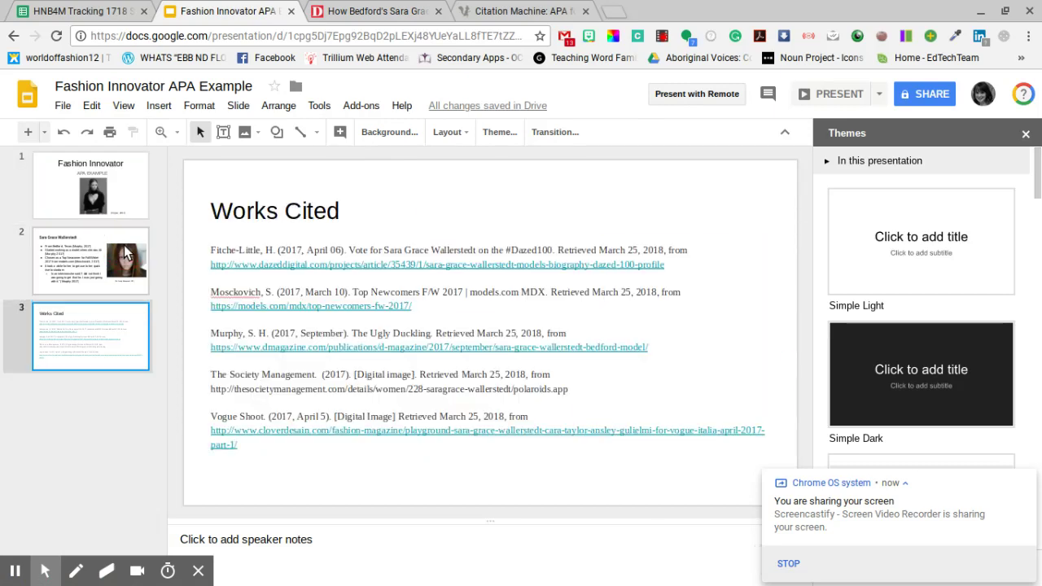
{"action": "key", "text": "Up"}
{"action": "key", "text": "Up"}
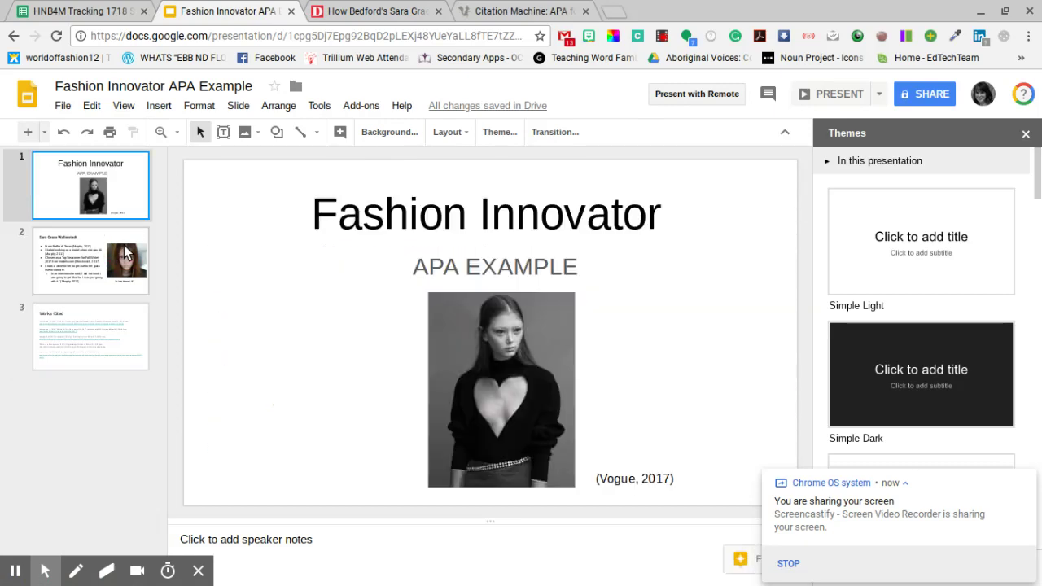
{"action": "key", "text": "Down"}
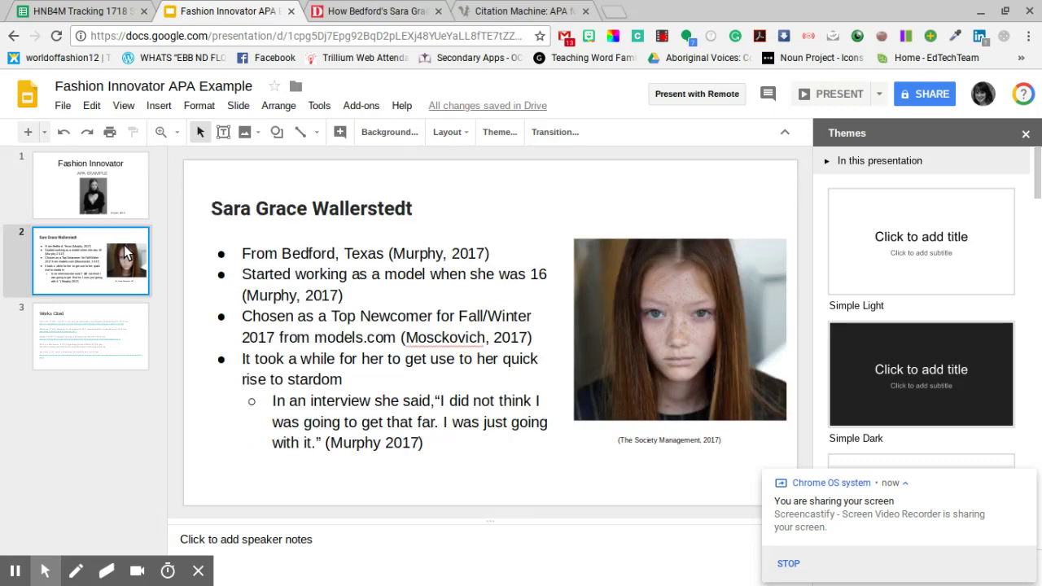
{"action": "key", "text": "Down"}
{"action": "key", "text": "Up"}
{"action": "key", "text": "Up"}
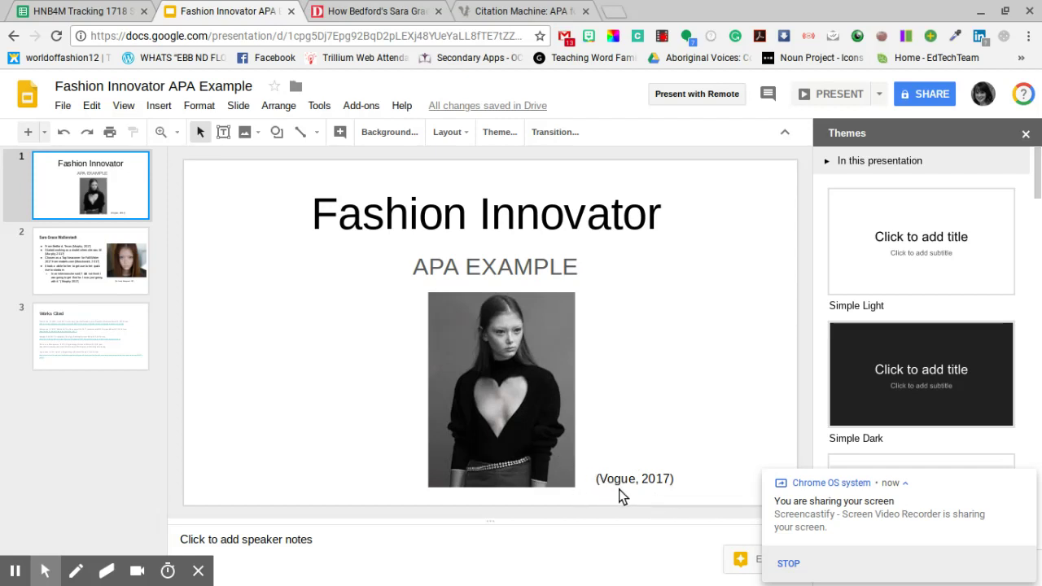
On the Works Cited slide, open the cloverdesain source link in a new tab
{"action": "left_click", "coordinate": [65, 338]}
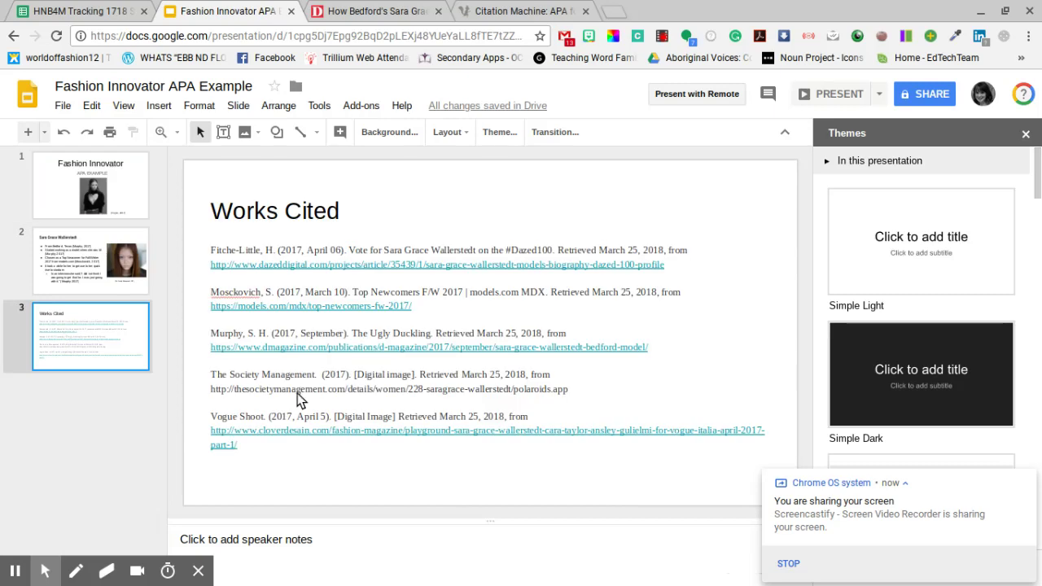
{"action": "right_click", "coordinate": [312, 439]}
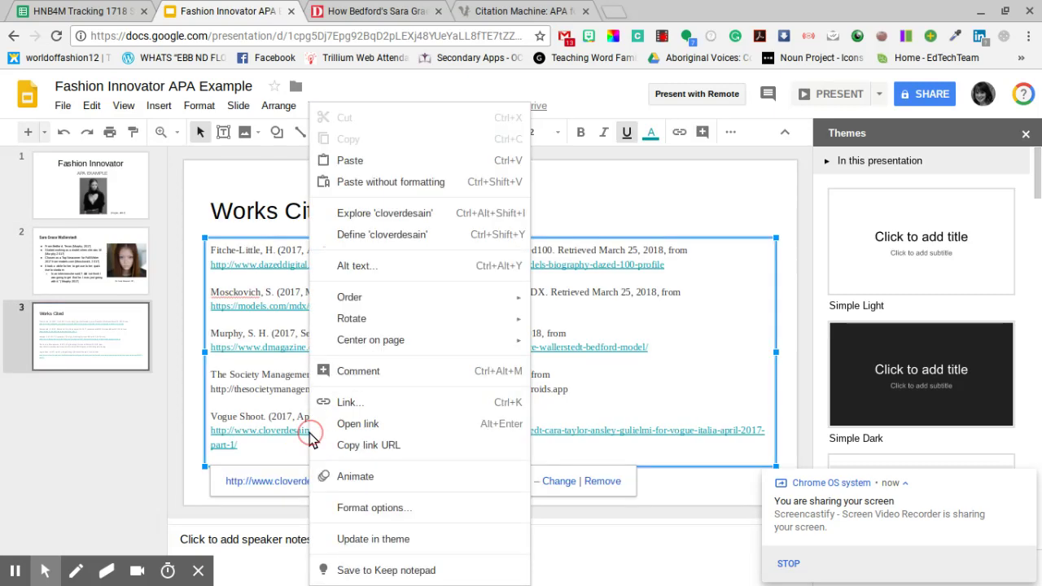
{"action": "right_click", "coordinate": [258, 480]}
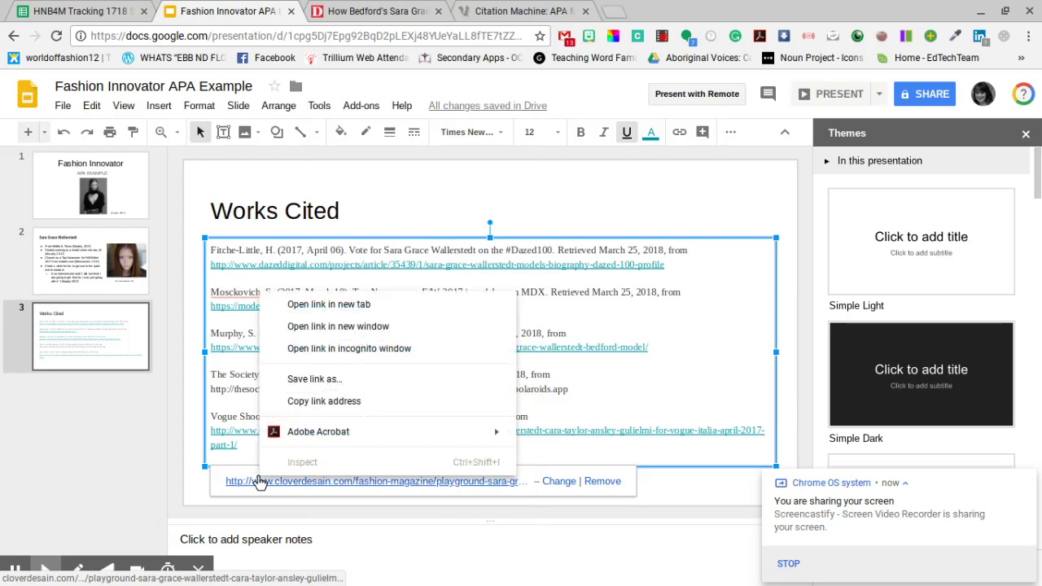
{"action": "left_click", "coordinate": [333, 304]}
{"action": "left_click", "coordinate": [353, 9]}
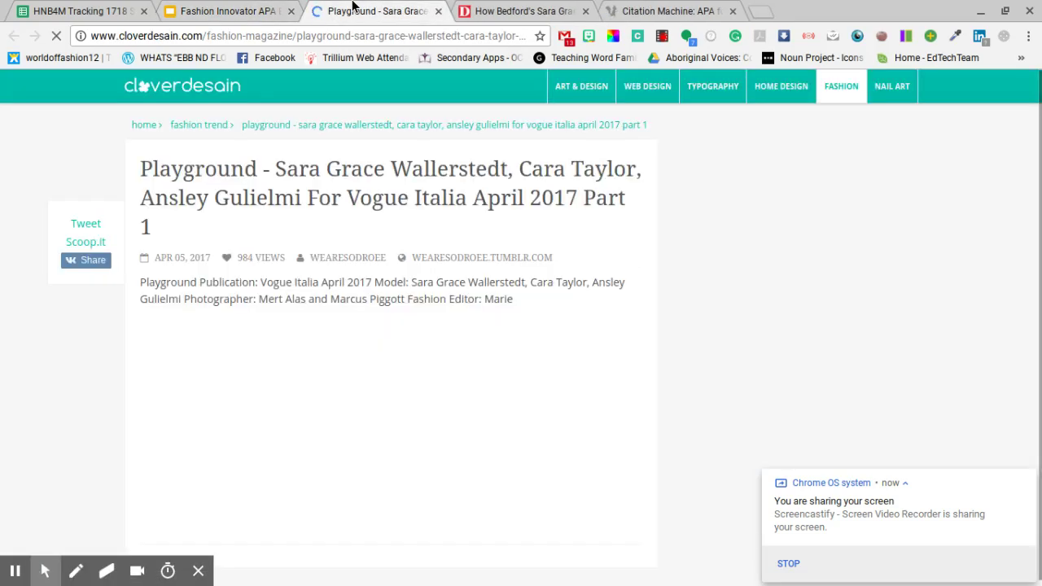
Scroll the Playground article to view the heart-sweater photo
{"action": "key", "text": "Down"}
{"action": "key", "text": "Down"}
{"action": "key", "text": "Down"}
{"action": "key", "text": "Down"}
{"action": "key", "text": "Down"}
{"action": "key", "text": "Down"}
{"action": "key", "text": "Down"}
{"action": "key", "text": "Down"}
{"action": "key", "text": "Down"}
{"action": "key", "text": "Down"}
{"action": "key", "text": "Down"}
{"action": "key", "text": "Down"}
{"action": "key", "text": "Down"}
{"action": "key", "text": "Down"}
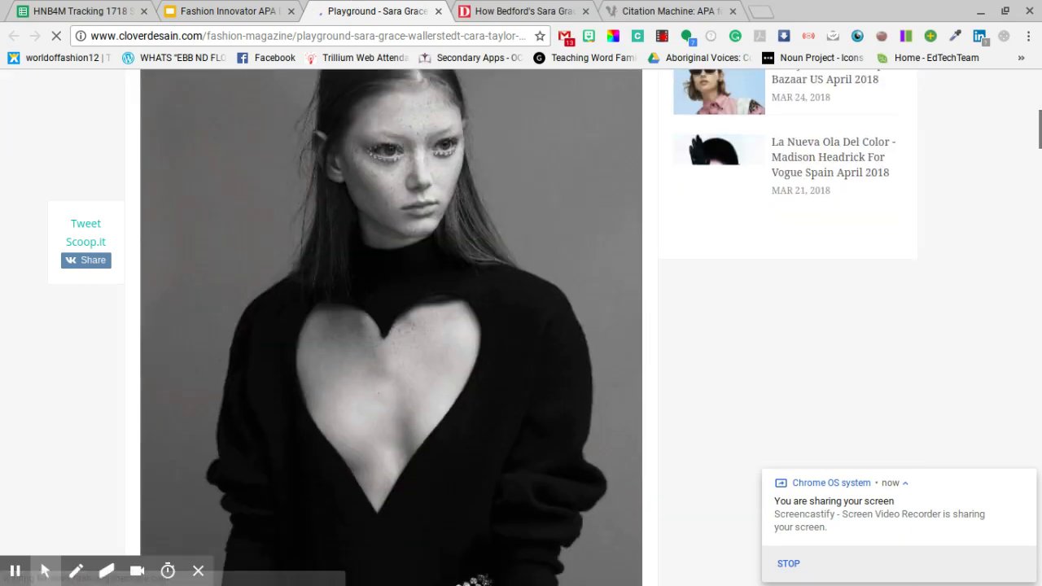
{"action": "key", "text": "Up"}
{"action": "key", "text": "Up"}
{"action": "key", "text": "Up"}
{"action": "key", "text": "Up"}
{"action": "key", "text": "Up"}
{"action": "key", "text": "Up"}
{"action": "key", "text": "Up"}
{"action": "key", "text": "Up"}
{"action": "key", "text": "Up"}
{"action": "key", "text": "Up"}
{"action": "key", "text": "Up"}
{"action": "key", "text": "Up"}
{"action": "key", "text": "Up"}
{"action": "key", "text": "Up"}
{"action": "key", "text": "Up"}
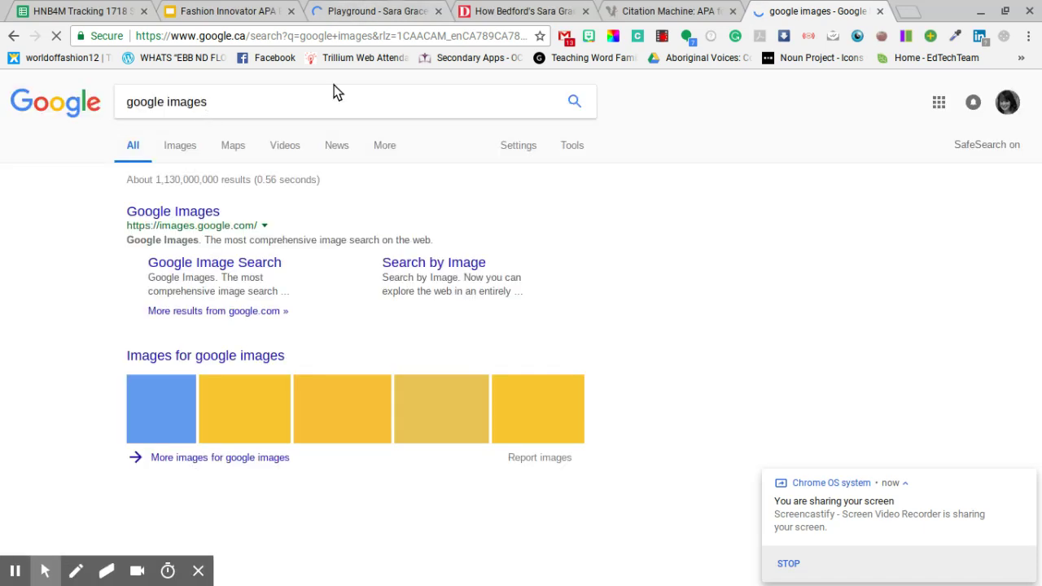
Search Google Images for 'sara grace wallerstedt'
{"action": "triple_click", "coordinate": [249, 100]}
{"action": "type", "text": "s"}
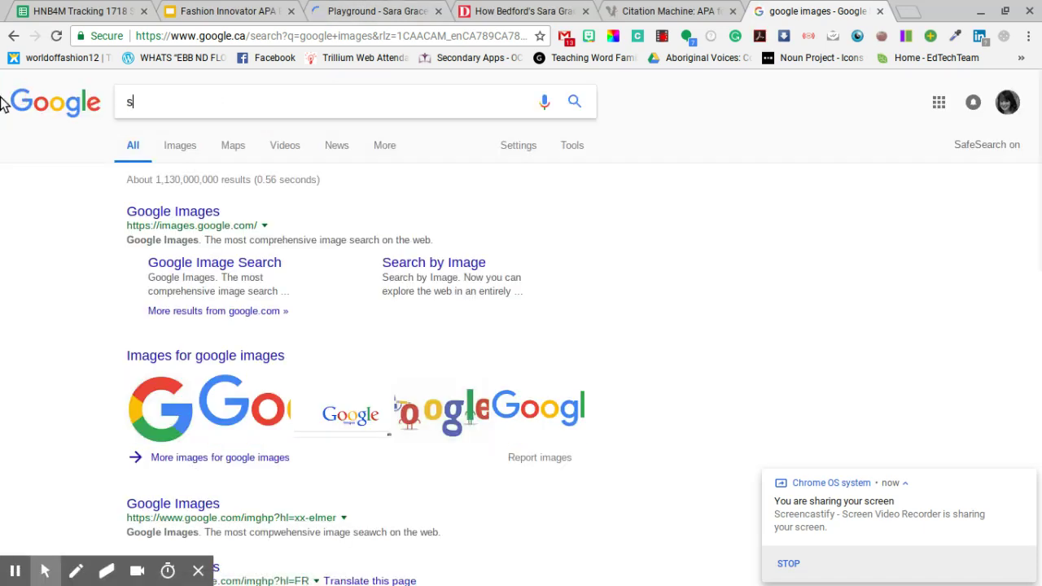
{"action": "type", "text": "ara"}
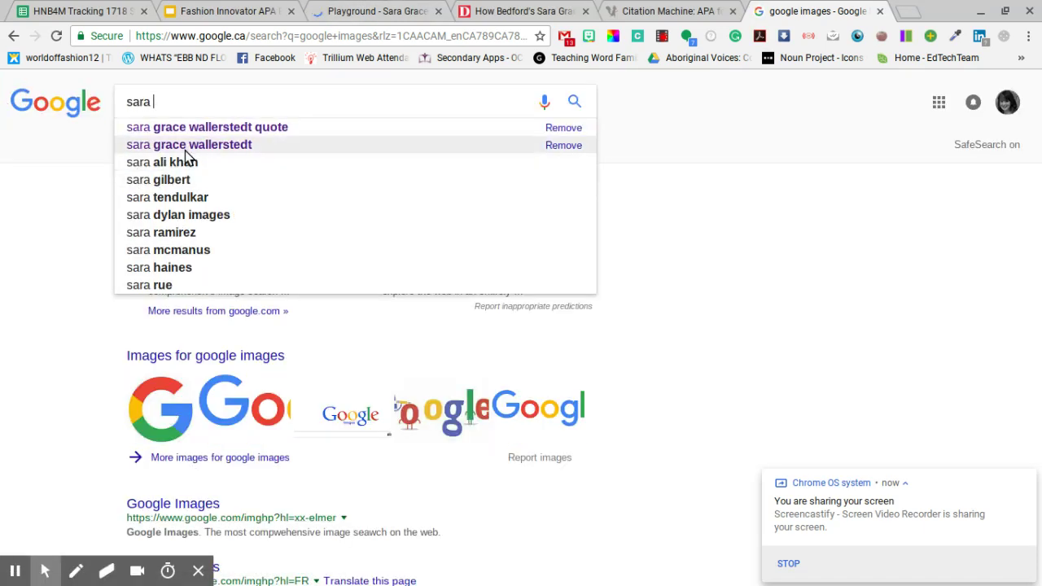
{"action": "left_click", "coordinate": [186, 154]}
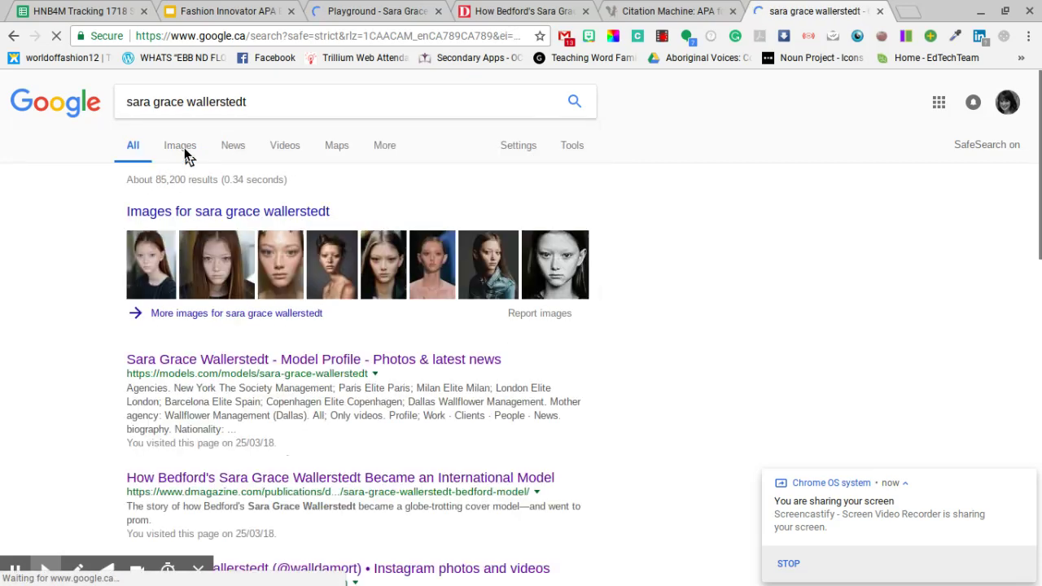
{"action": "left_click", "coordinate": [184, 210]}
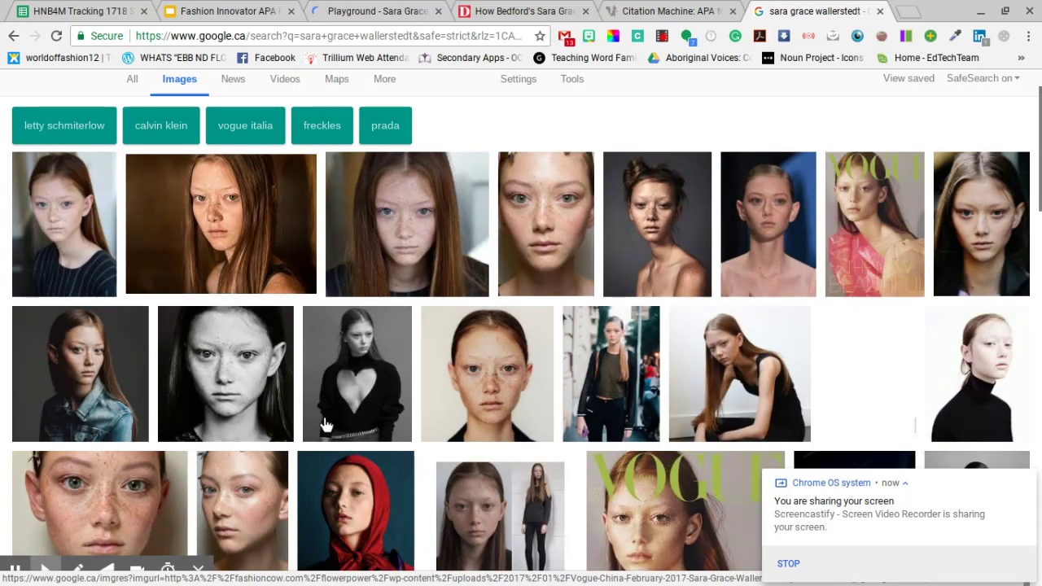
Scroll through the image results, then return to the cloverdesain article
{"action": "scroll", "coordinate": [324, 424], "scroll_direction": "down", "scroll_amount": 10}
{"action": "scroll", "coordinate": [324, 424], "scroll_direction": "down", "scroll_amount": 5}
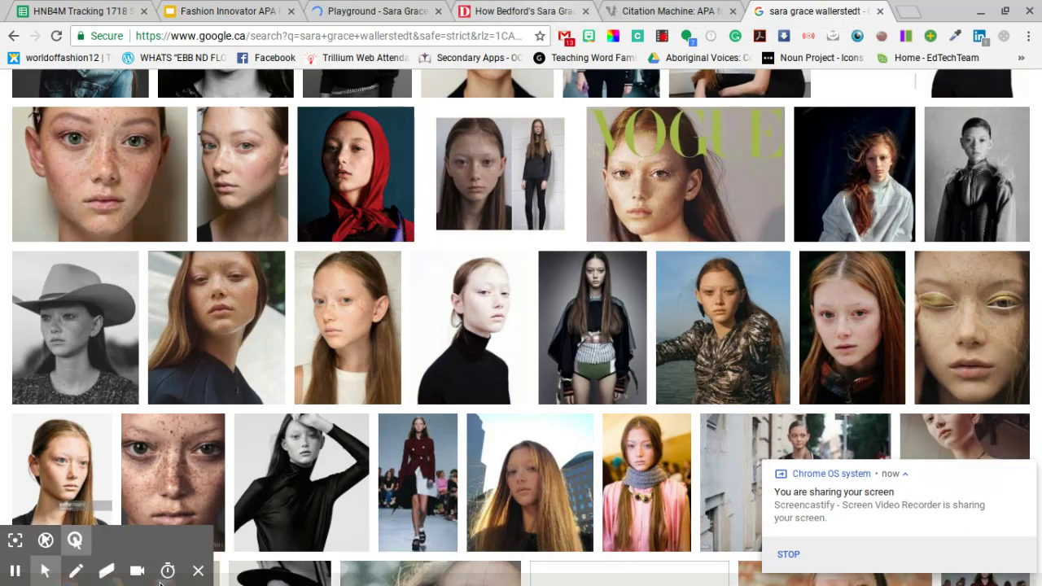
{"action": "scroll", "coordinate": [285, 509], "scroll_direction": "up", "scroll_amount": 5}
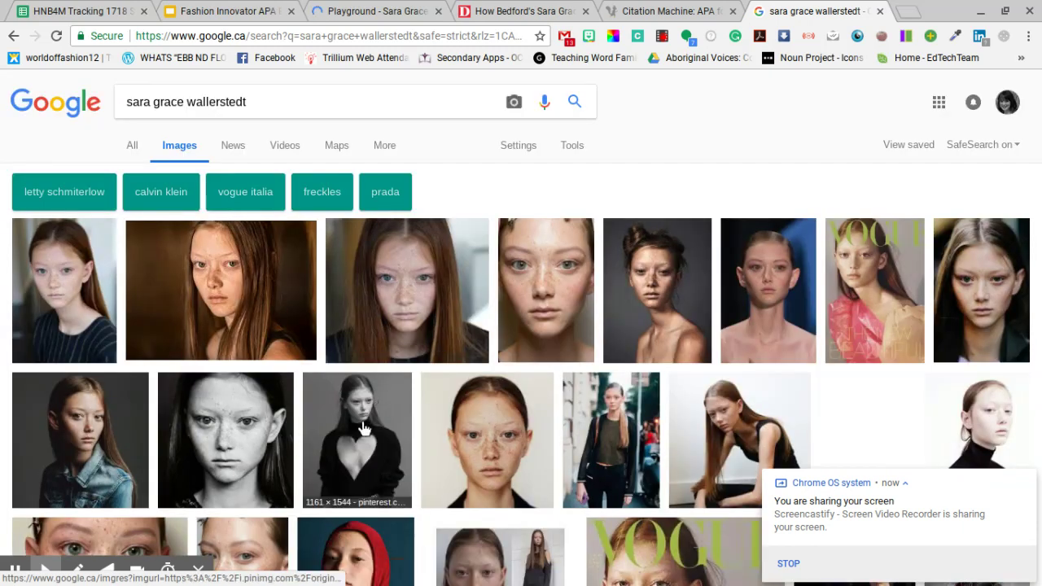
{"action": "left_click", "coordinate": [373, 10]}
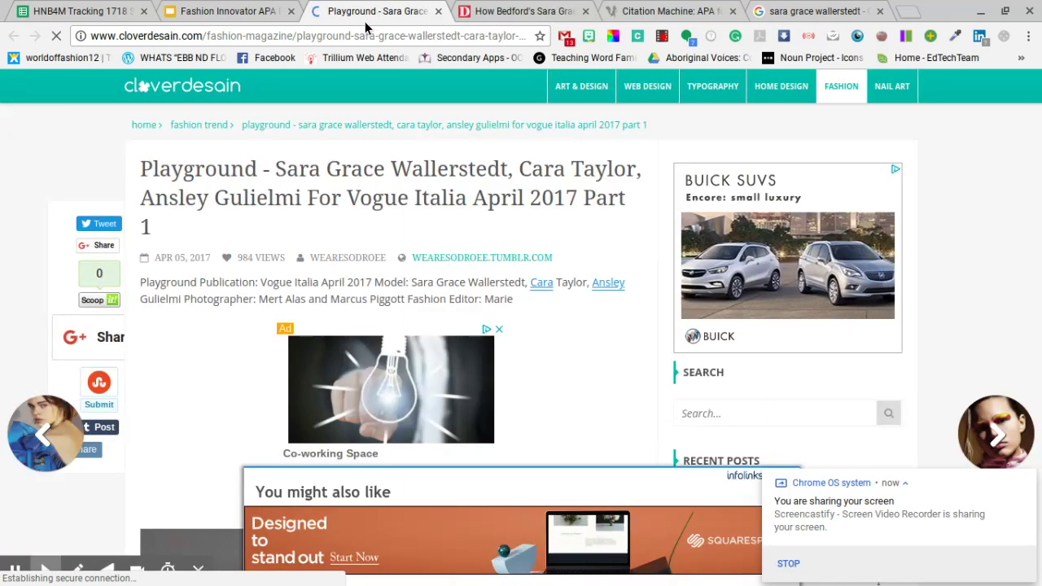
Copy the article's web address and open Citation Machine's APA Digital Image form
{"action": "left_click", "coordinate": [363, 32]}
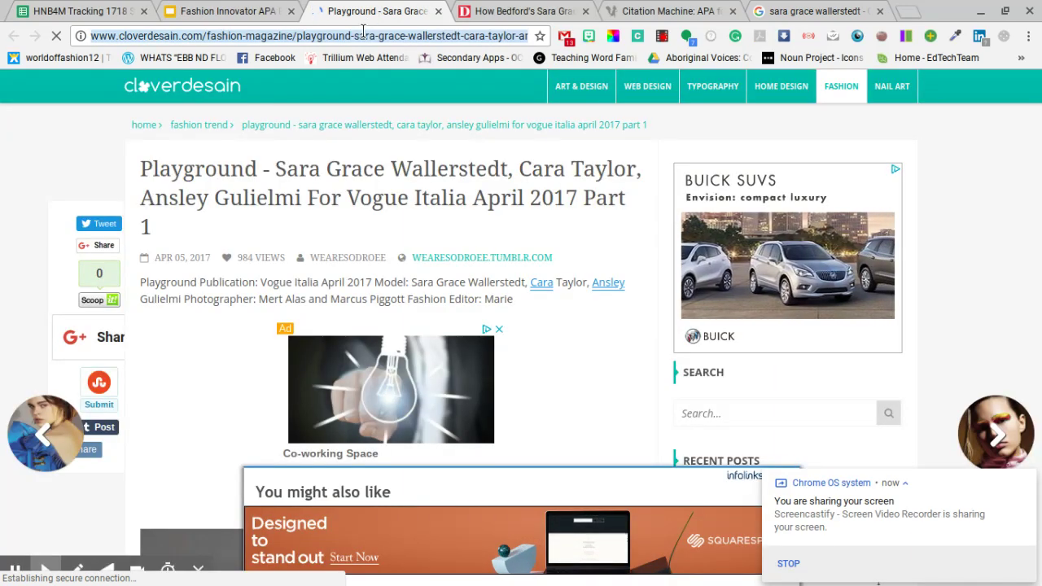
{"action": "left_click", "coordinate": [656, 8]}
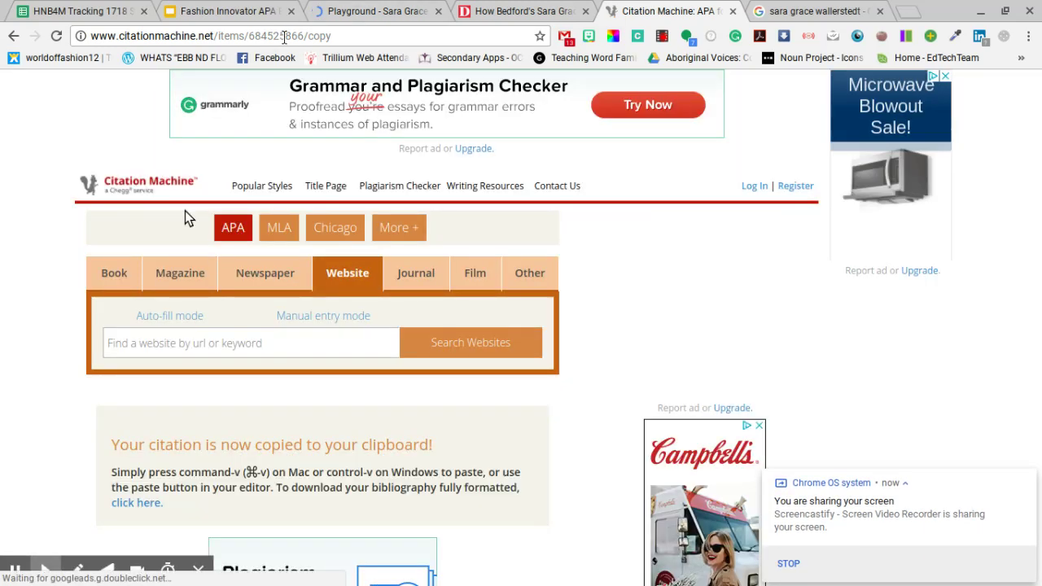
{"action": "left_click", "coordinate": [522, 275]}
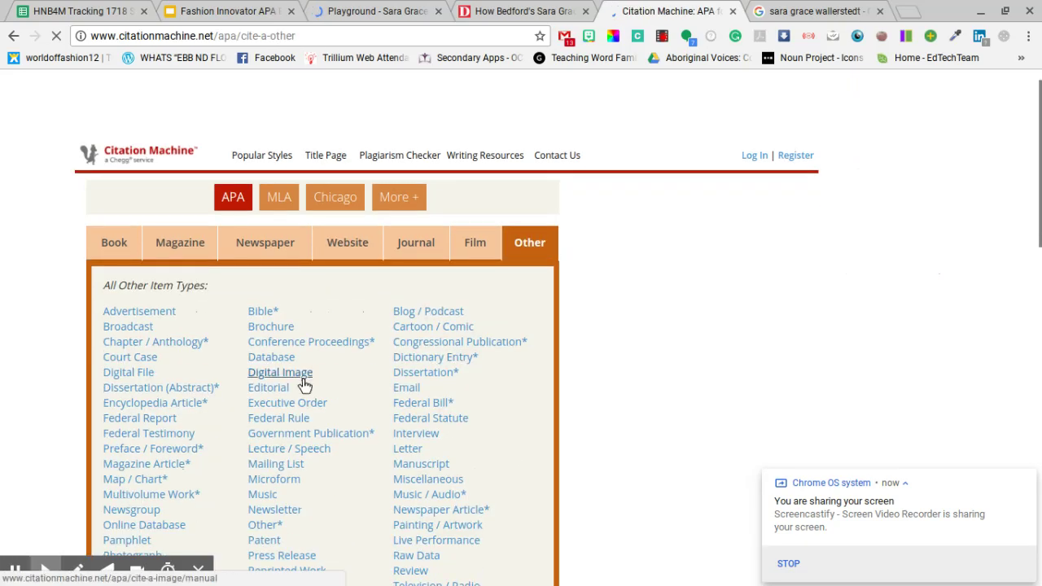
{"action": "left_click", "coordinate": [294, 374]}
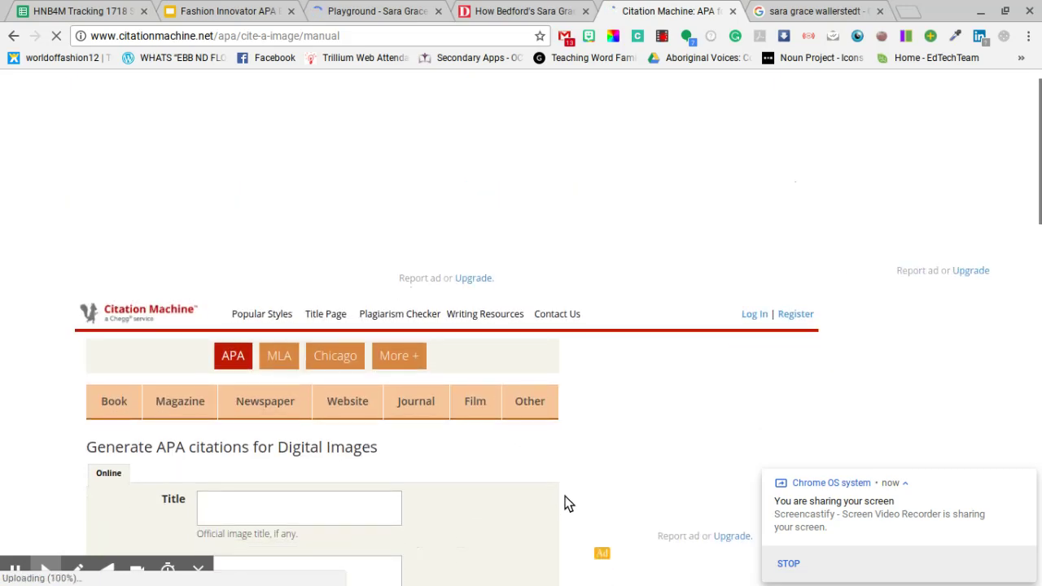
Paste the article's web address into the form's URL field
{"action": "scroll", "coordinate": [200, 135], "scroll_direction": "down", "scroll_amount": 3}
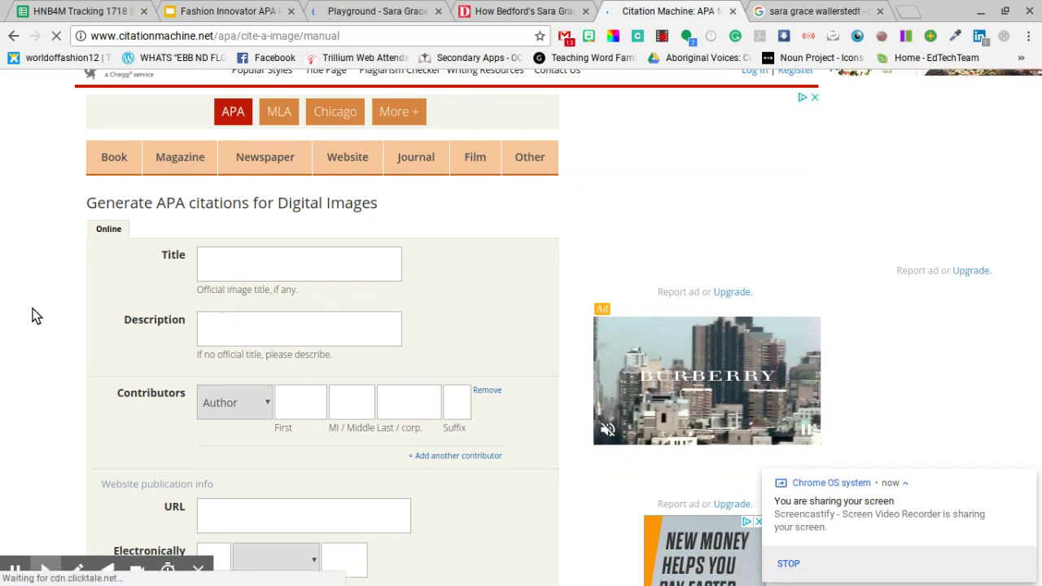
{"action": "scroll", "coordinate": [36, 316], "scroll_direction": "down", "scroll_amount": 2}
{"action": "scroll", "coordinate": [36, 317], "scroll_direction": "down", "scroll_amount": 3}
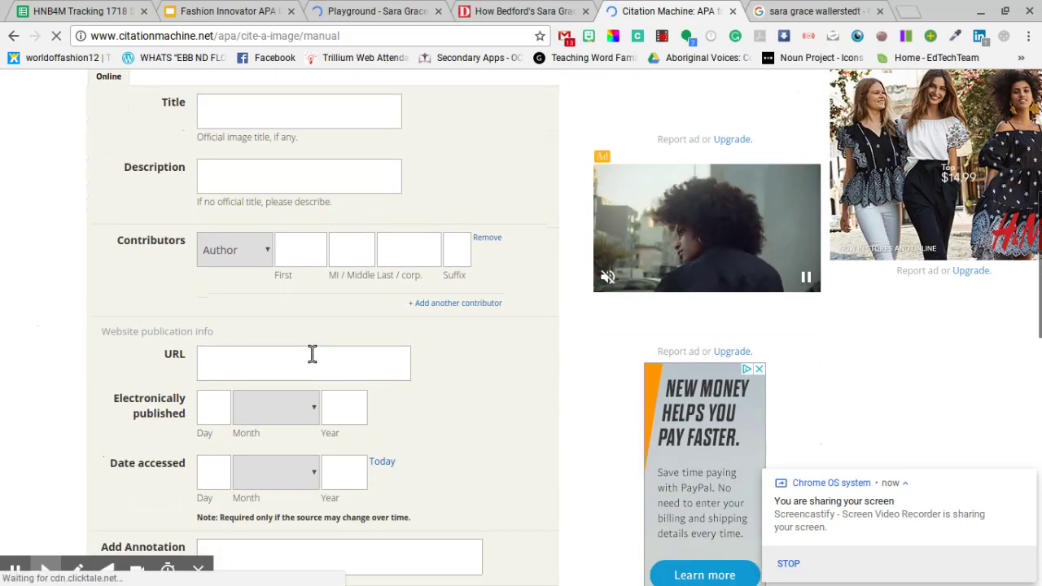
{"action": "left_click", "coordinate": [311, 355]}
{"action": "key", "text": "ctrl+v"}
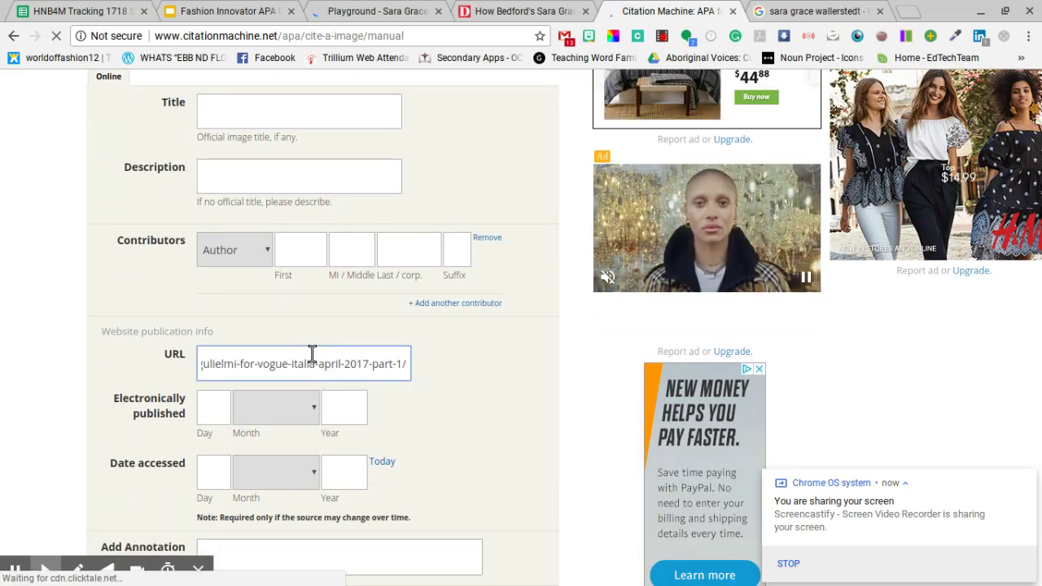
Recheck the article address and set the publication date to April 2017
{"action": "left_click", "coordinate": [354, 7]}
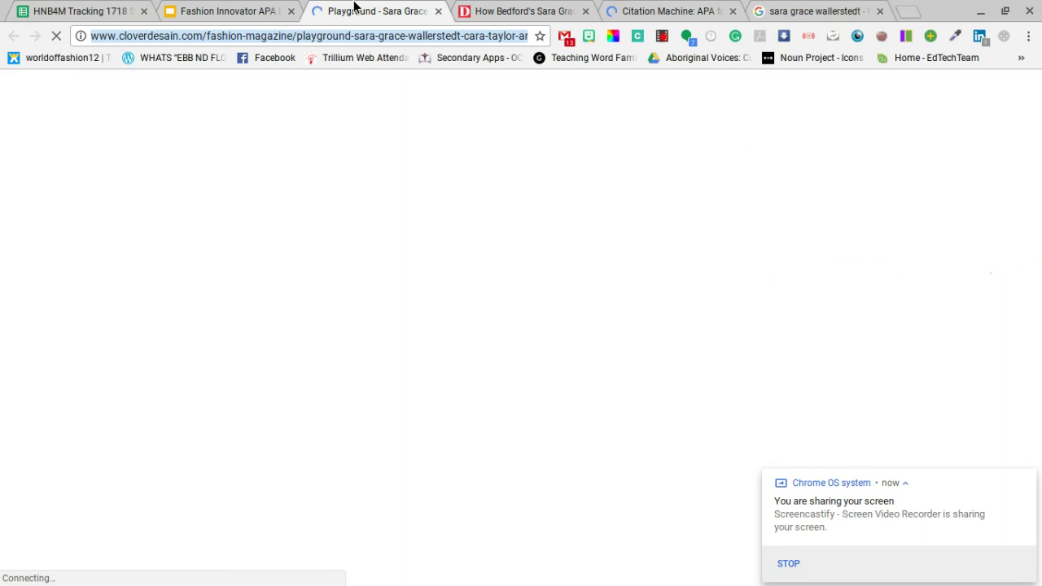
{"action": "left_click", "coordinate": [355, 36]}
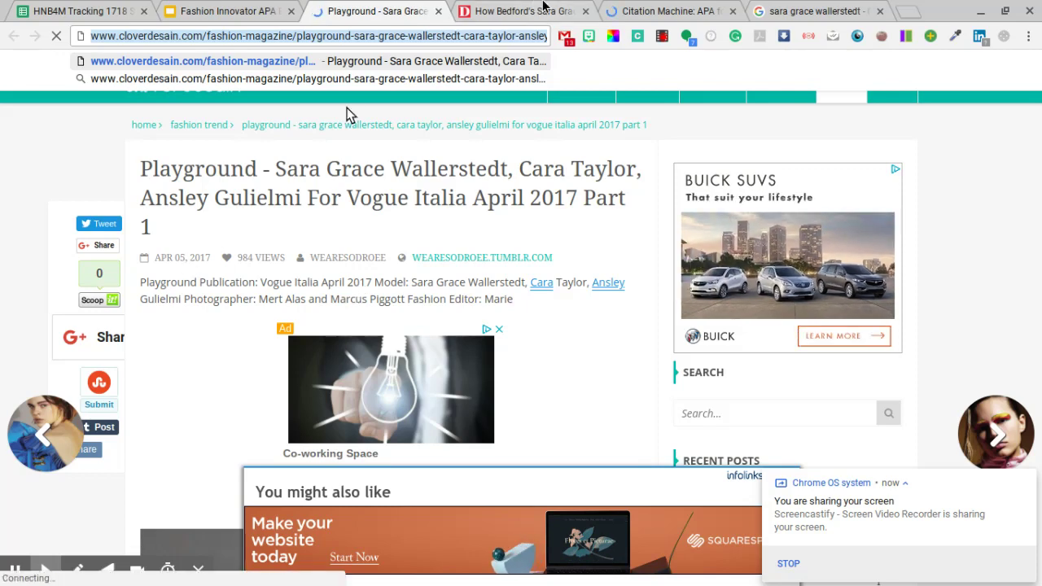
{"action": "left_click", "coordinate": [667, 10]}
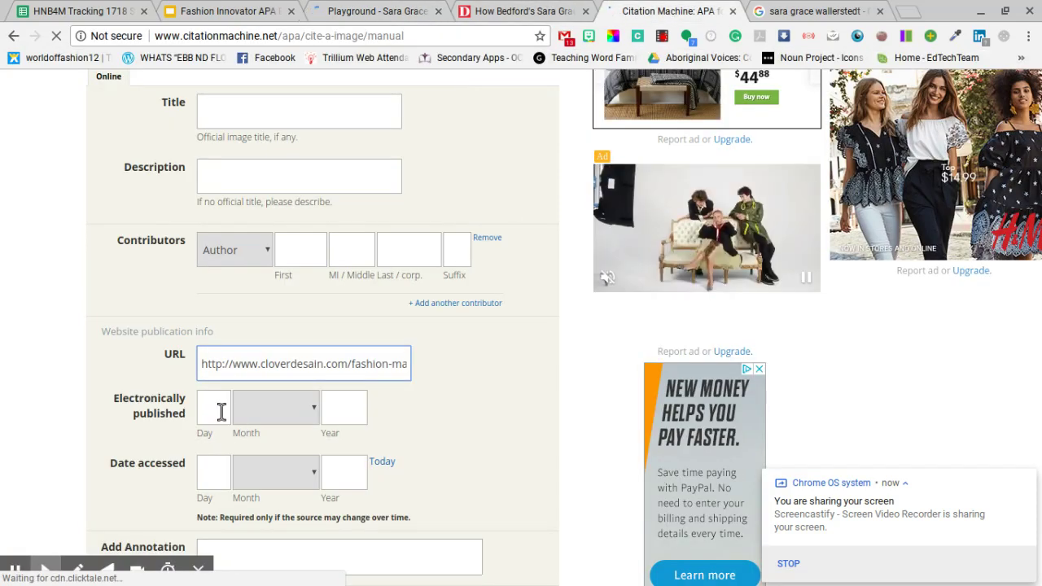
{"action": "left_click", "coordinate": [271, 410]}
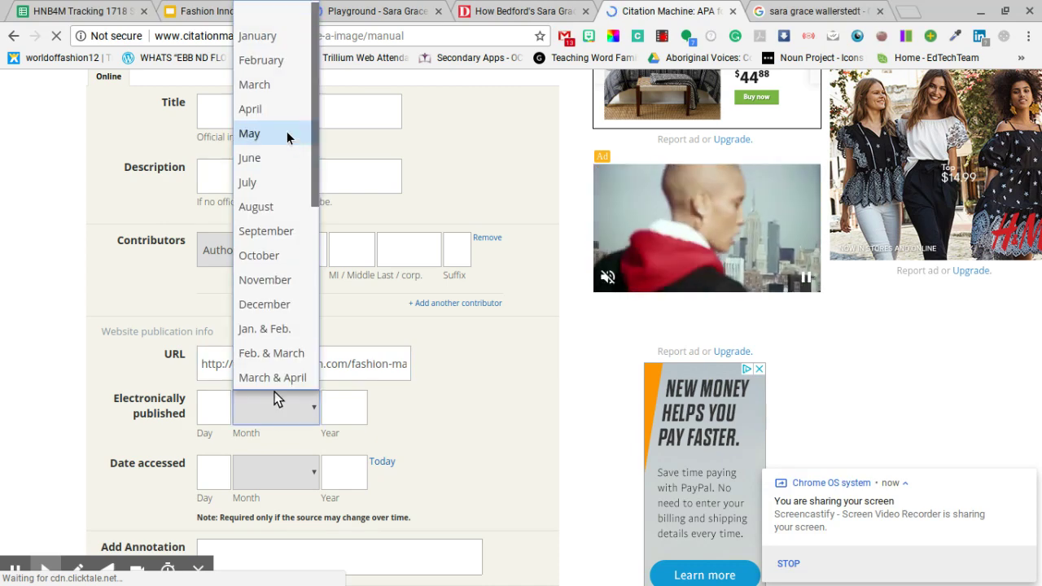
{"action": "left_click", "coordinate": [281, 109]}
{"action": "left_click", "coordinate": [338, 411]}
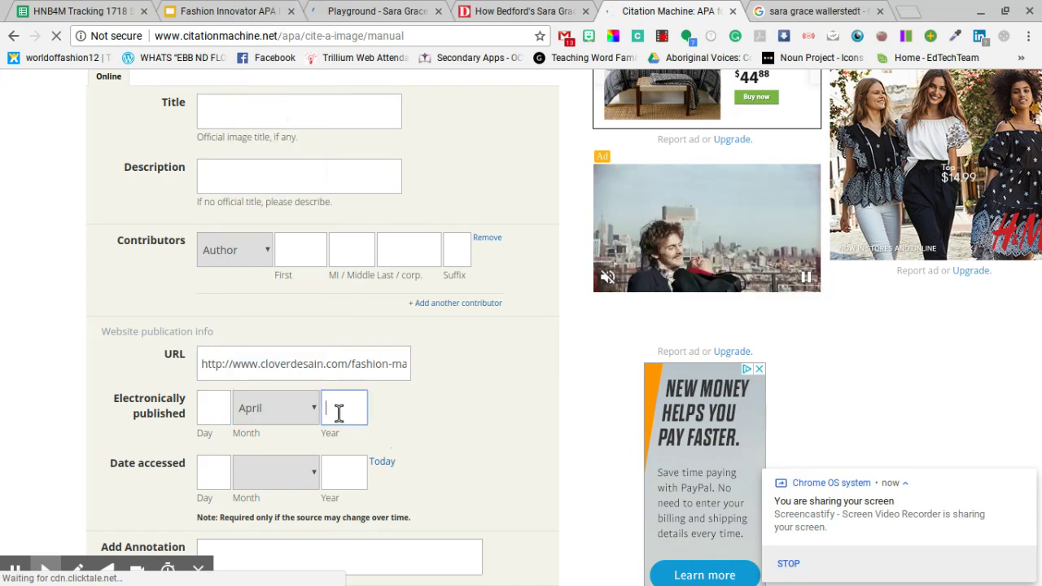
{"action": "type", "text": "2017"}
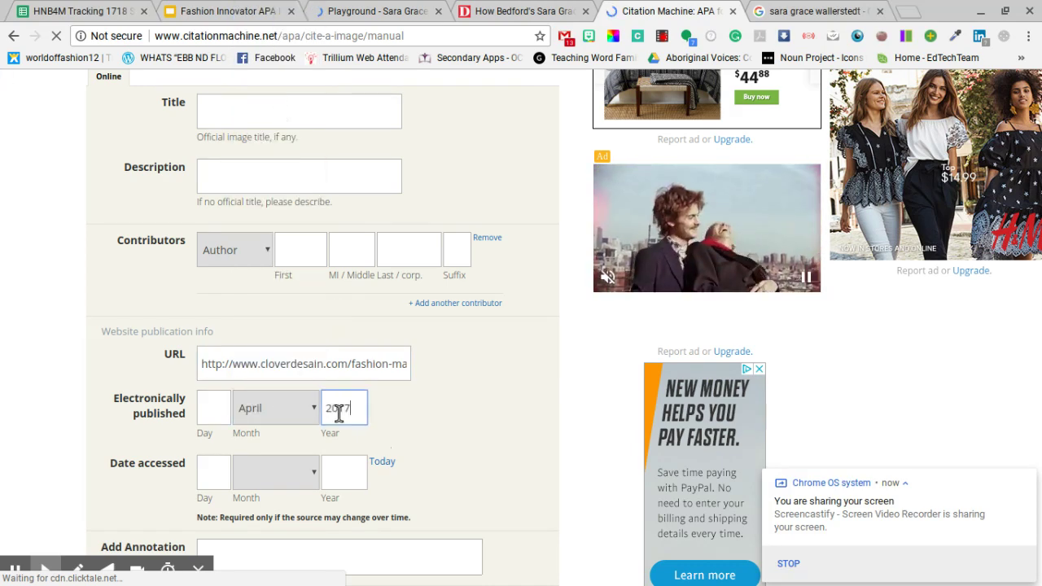
Title the image 'Vogue Italia' and set the access date to today, 25 March 2018
{"action": "left_click", "coordinate": [218, 113]}
{"action": "type", "text": "Vogue Italia"}
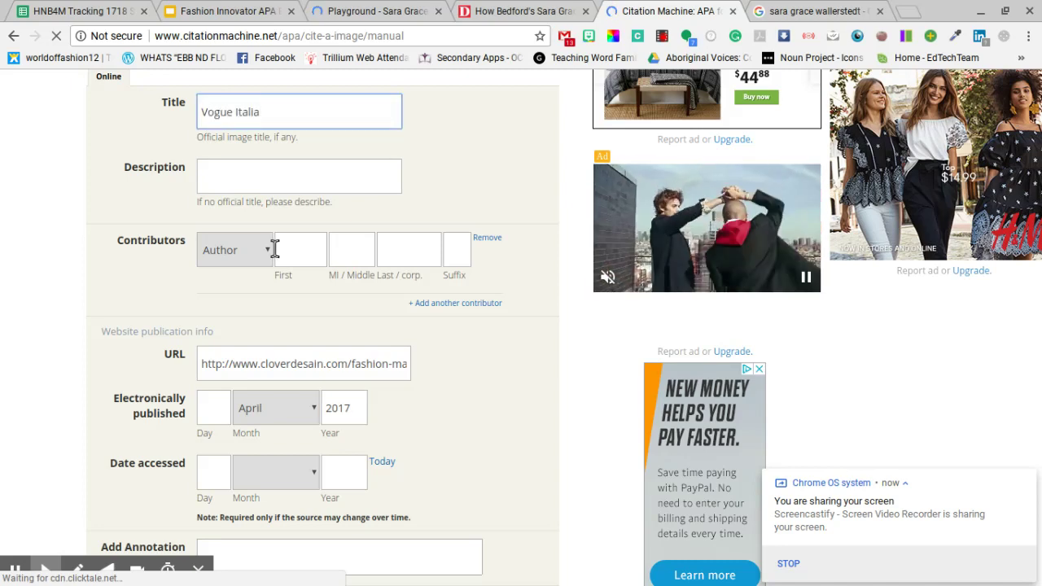
{"action": "left_click", "coordinate": [490, 8]}
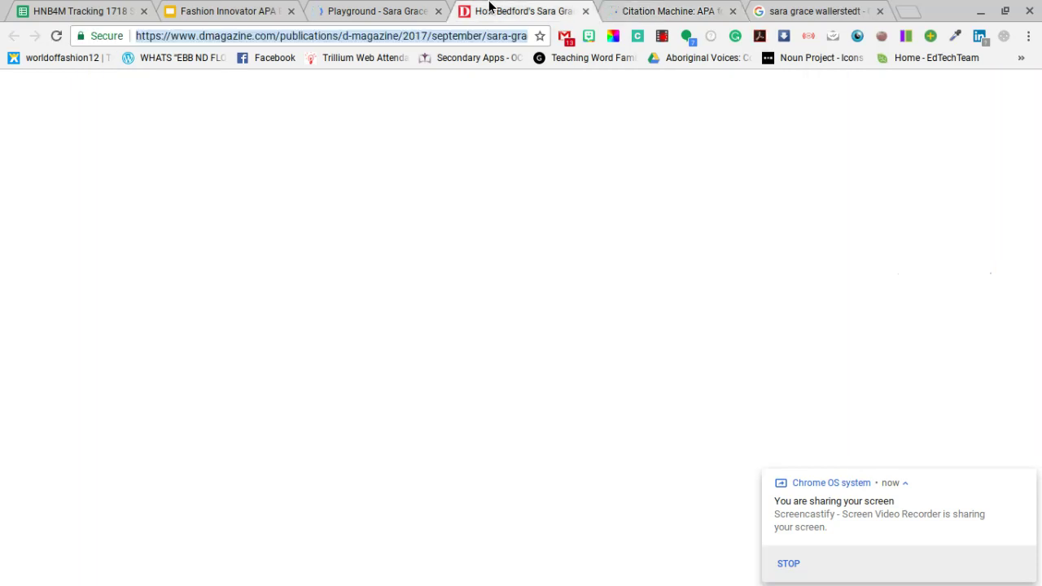
{"action": "left_click", "coordinate": [361, 7]}
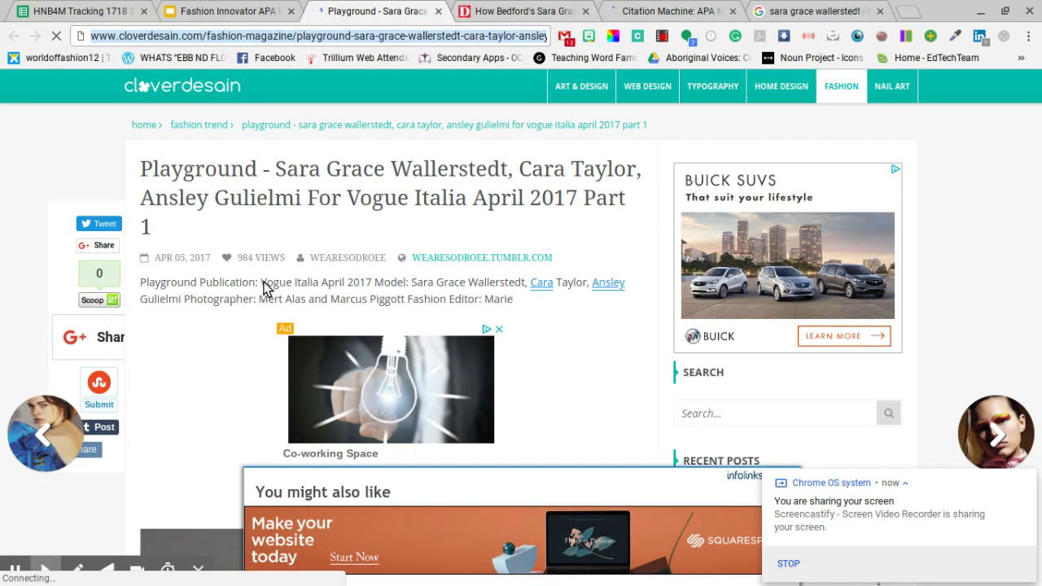
{"action": "left_click", "coordinate": [664, 8]}
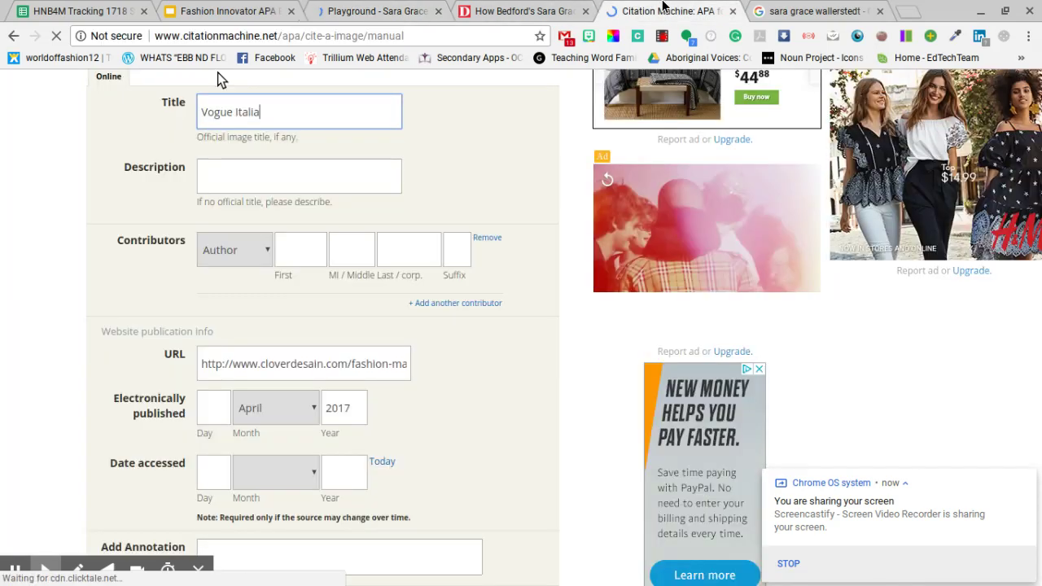
{"action": "left_click", "coordinate": [380, 463]}
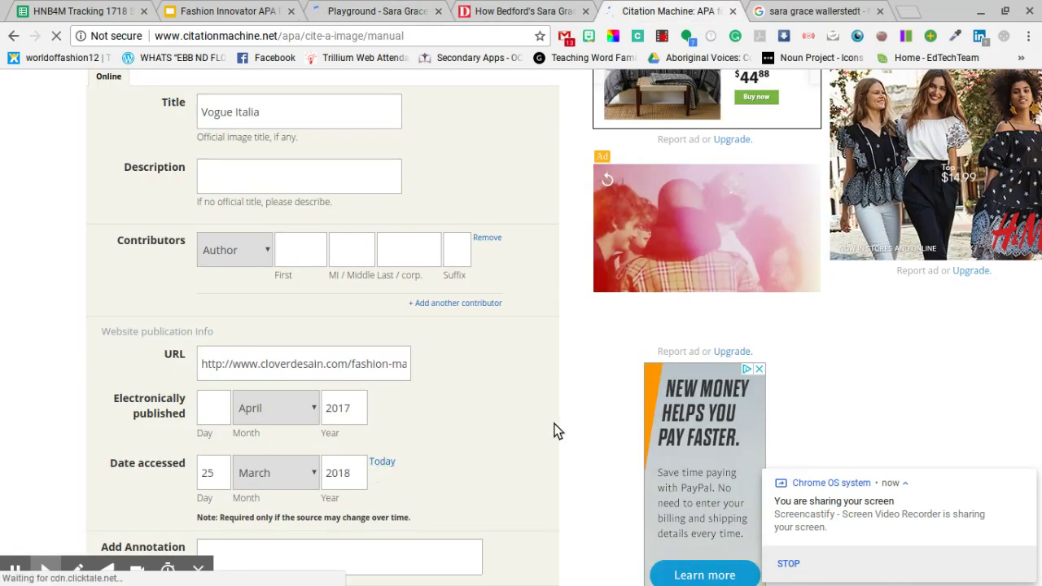
{"action": "scroll", "coordinate": [605, 423], "scroll_direction": "down", "scroll_amount": 3}
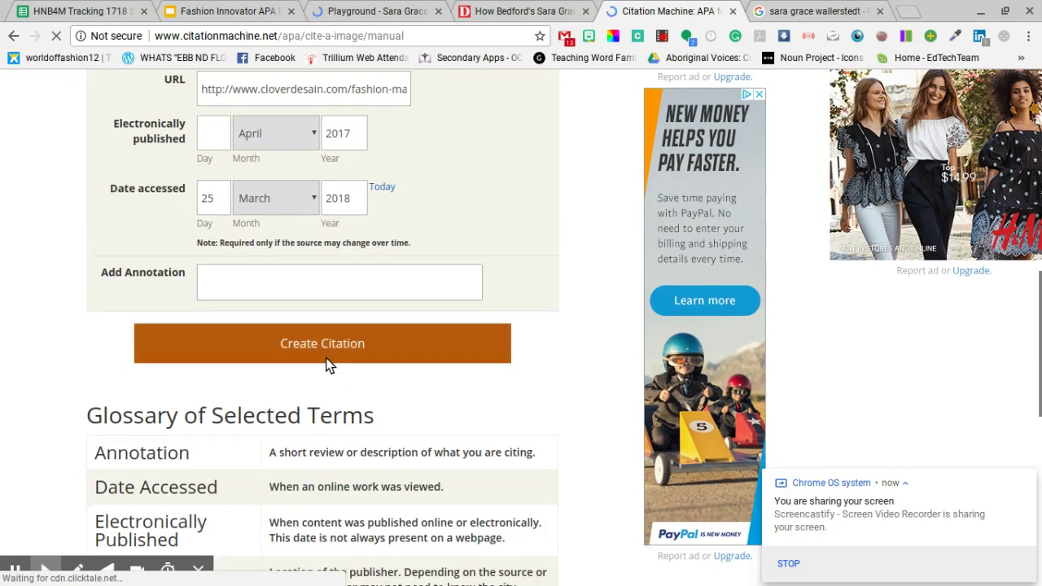
Create the APA reference for the Vogue Italia digital image
{"action": "left_click", "coordinate": [324, 356]}
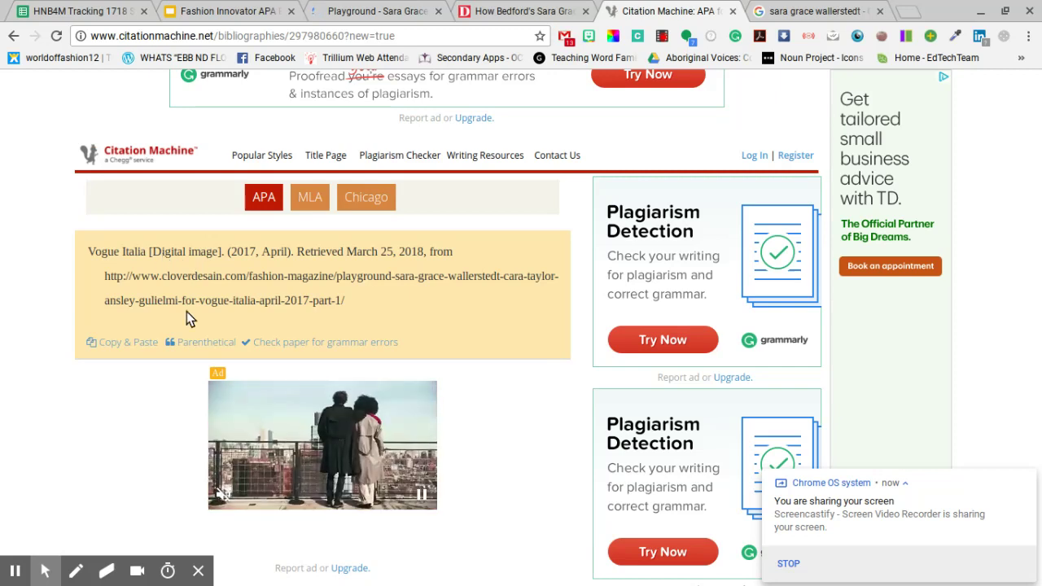
{"action": "left_click", "coordinate": [188, 345]}
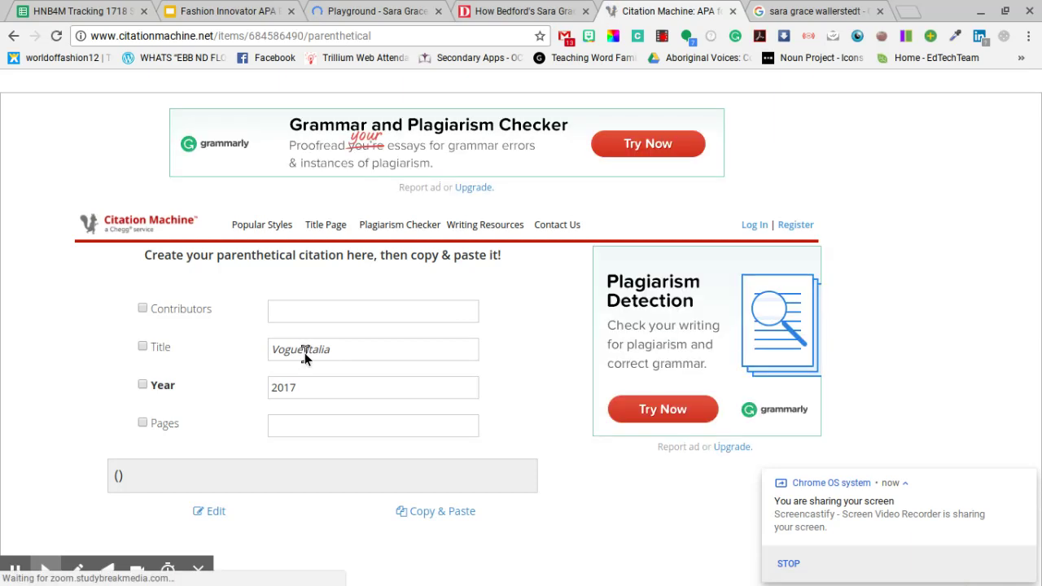
Build the parenthetical citation ("Vogue Italia", 2017) from title and year and copy it
{"action": "left_click", "coordinate": [142, 347]}
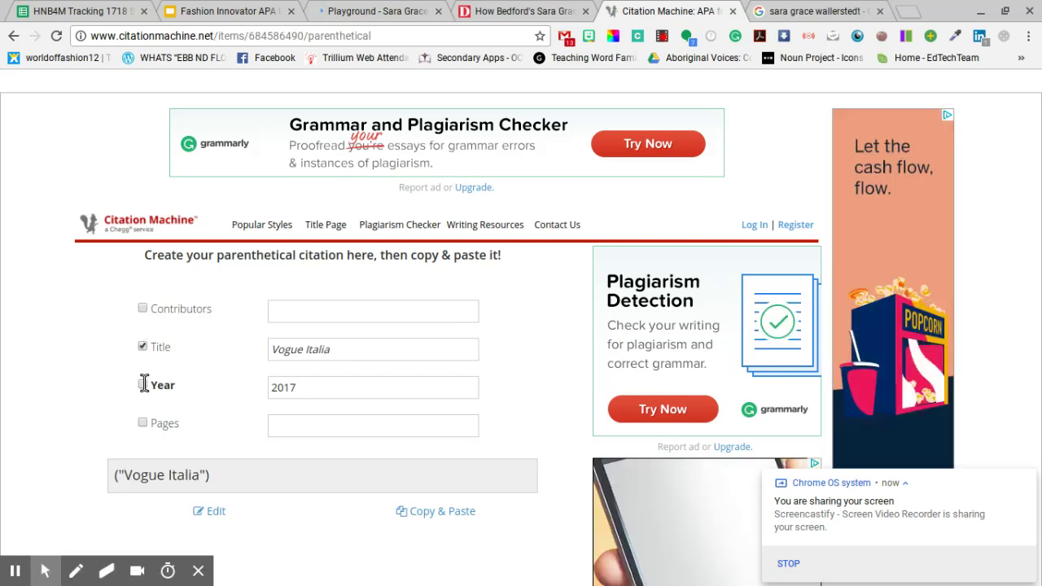
{"action": "left_click", "coordinate": [142, 385]}
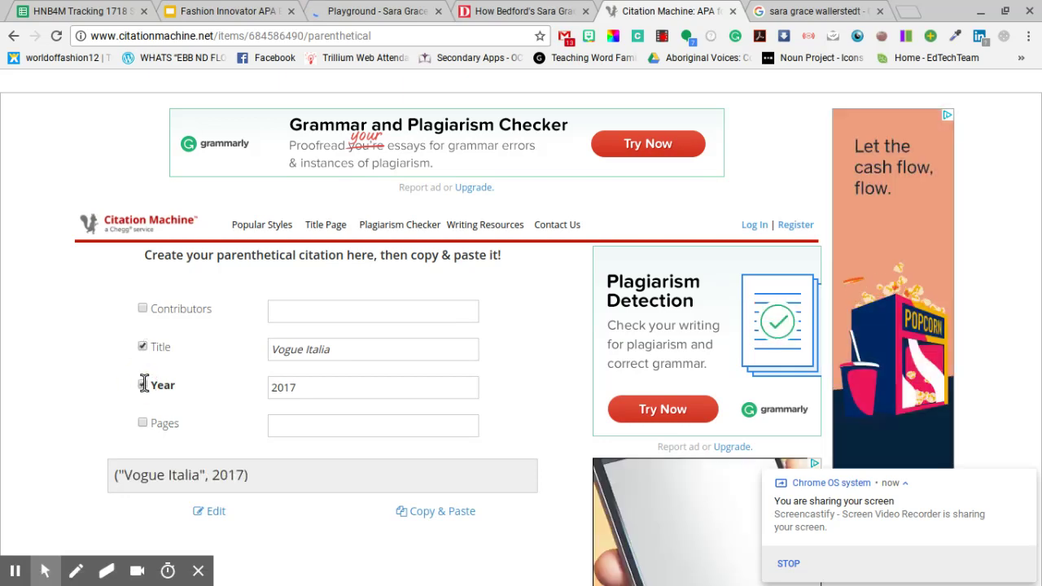
{"action": "left_click", "coordinate": [450, 510]}
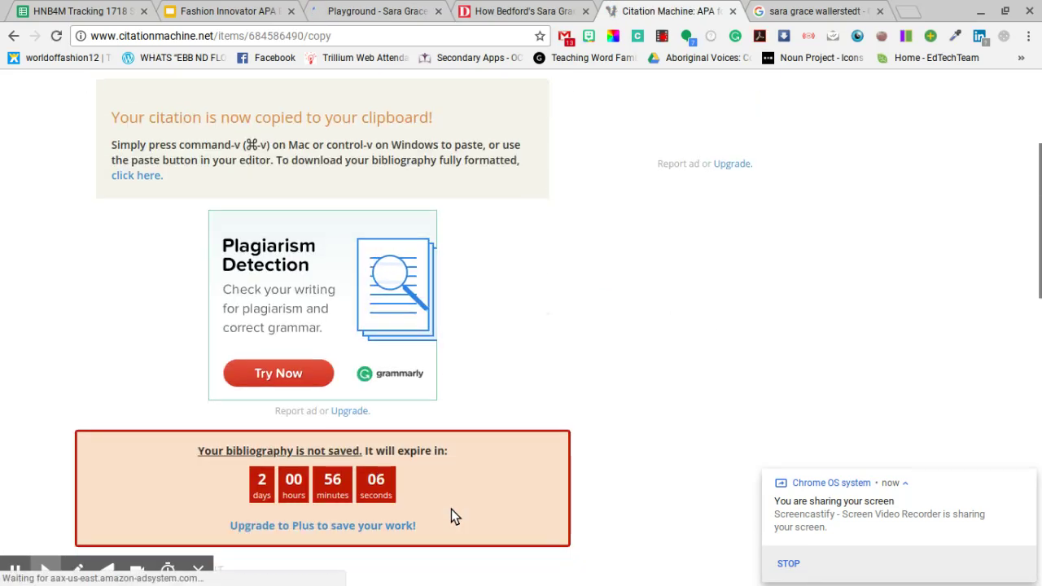
{"action": "scroll", "coordinate": [451, 509], "scroll_direction": "down", "scroll_amount": 3}
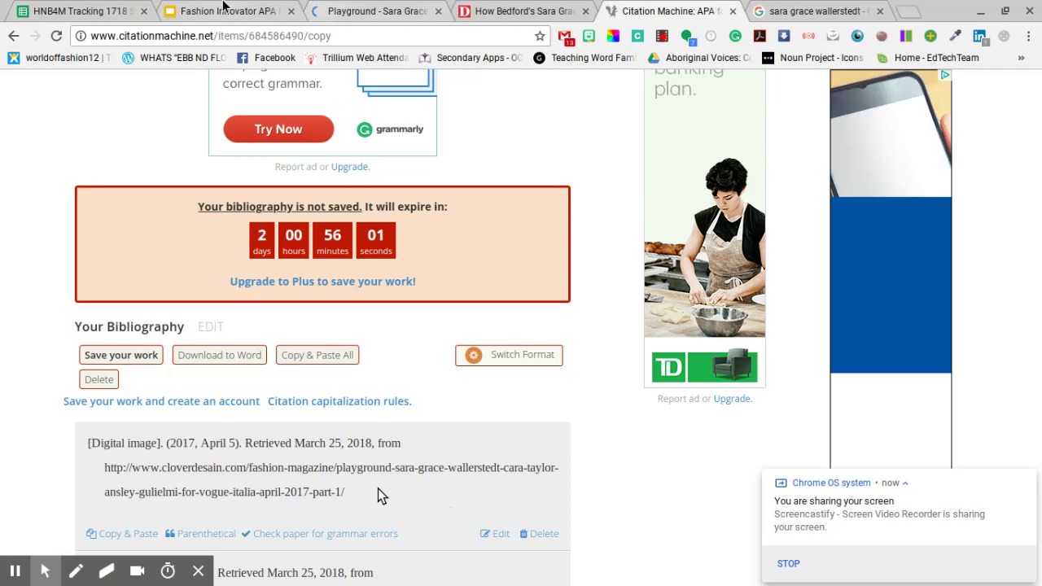
{"action": "left_click", "coordinate": [219, 11]}
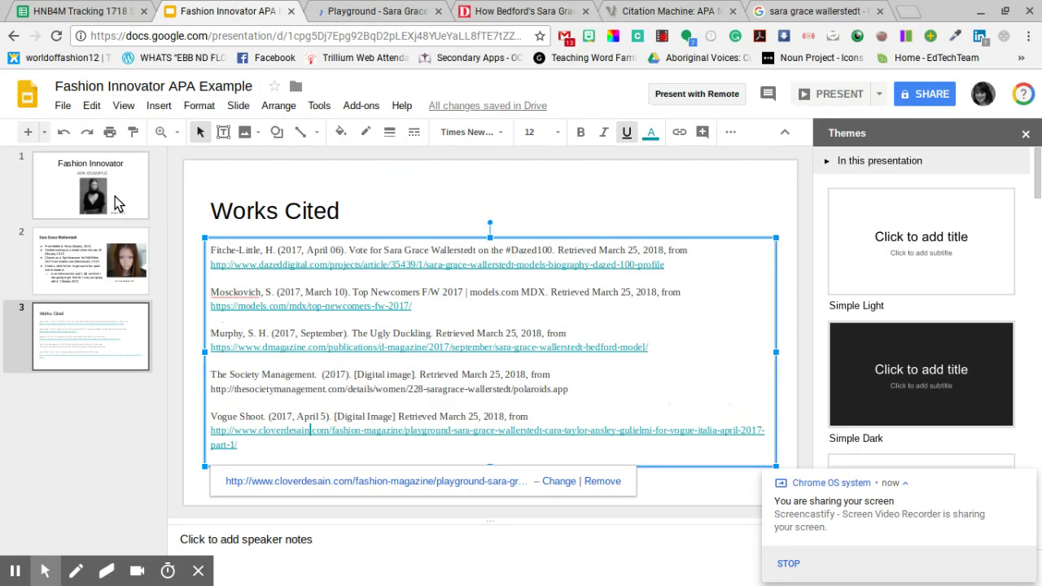
Change the title slide's image credit to (Vogue Italia, 2017) and widen it to one line
{"action": "left_click", "coordinate": [115, 196]}
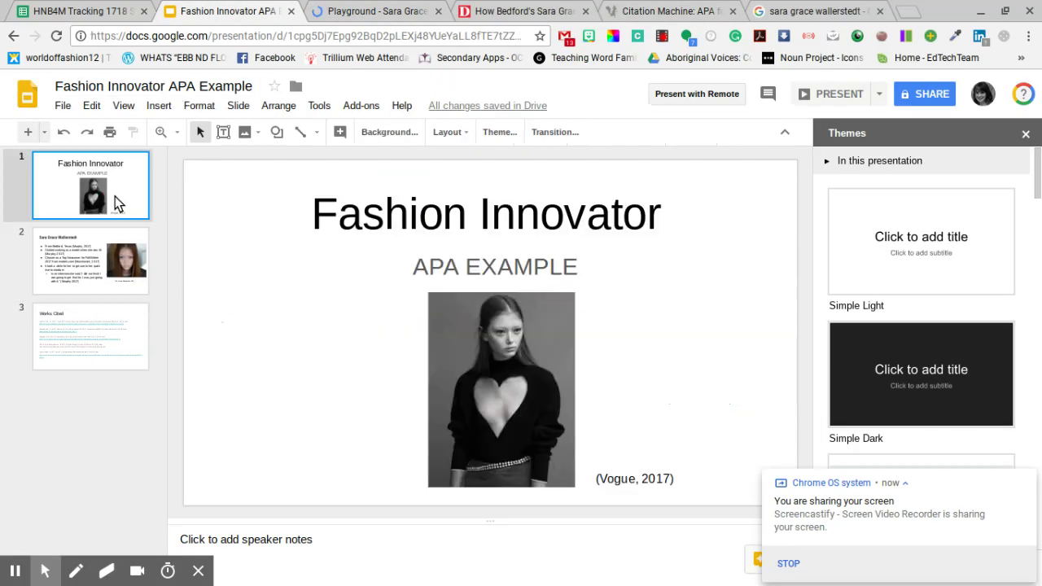
{"action": "left_click", "coordinate": [633, 479]}
{"action": "type", "text": "Italia"}
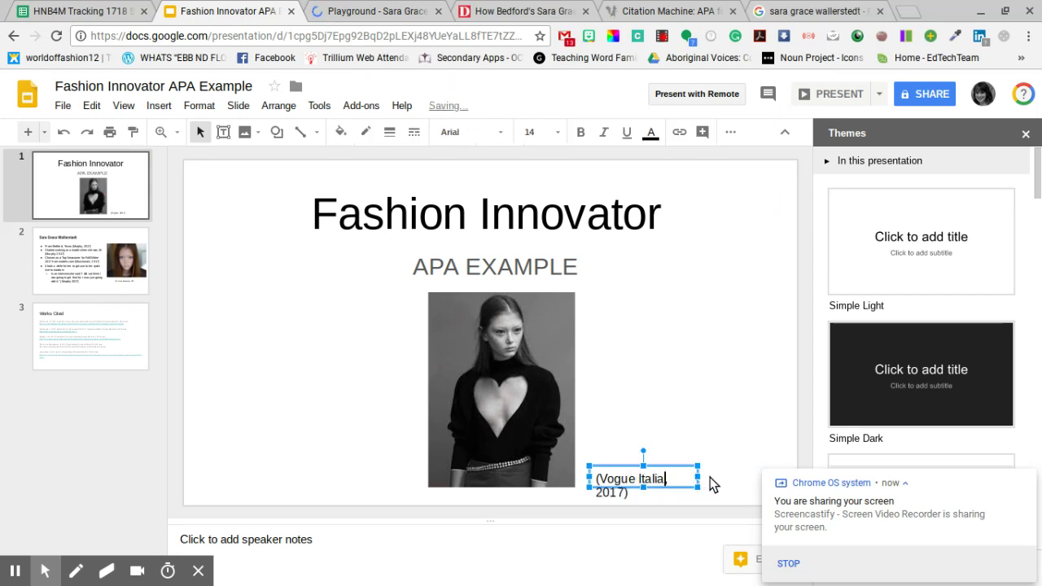
{"action": "type", "text": ","}
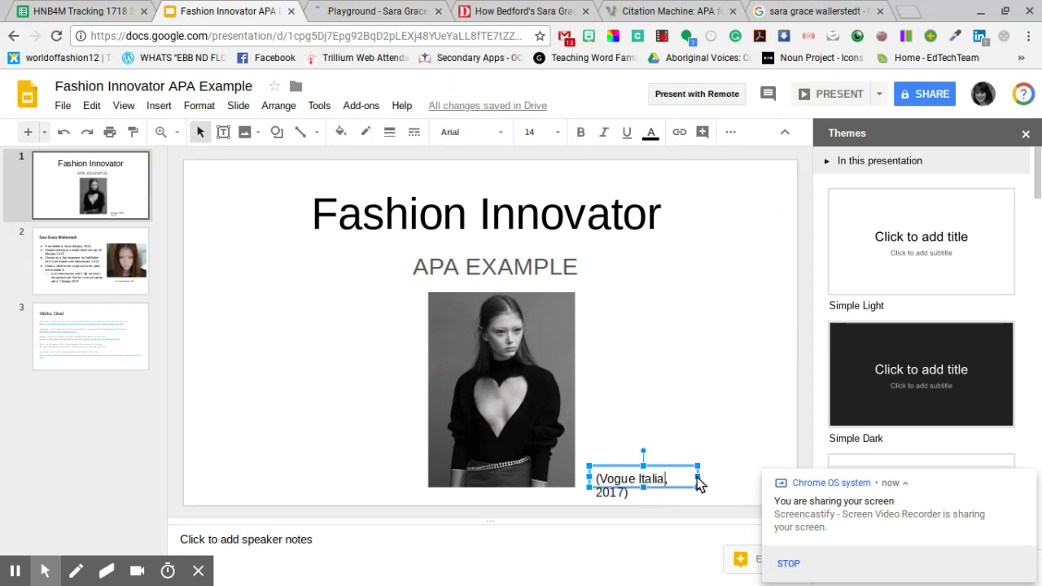
{"action": "left_click_drag", "start_coordinate": [697, 477], "coordinate": [716, 477]}
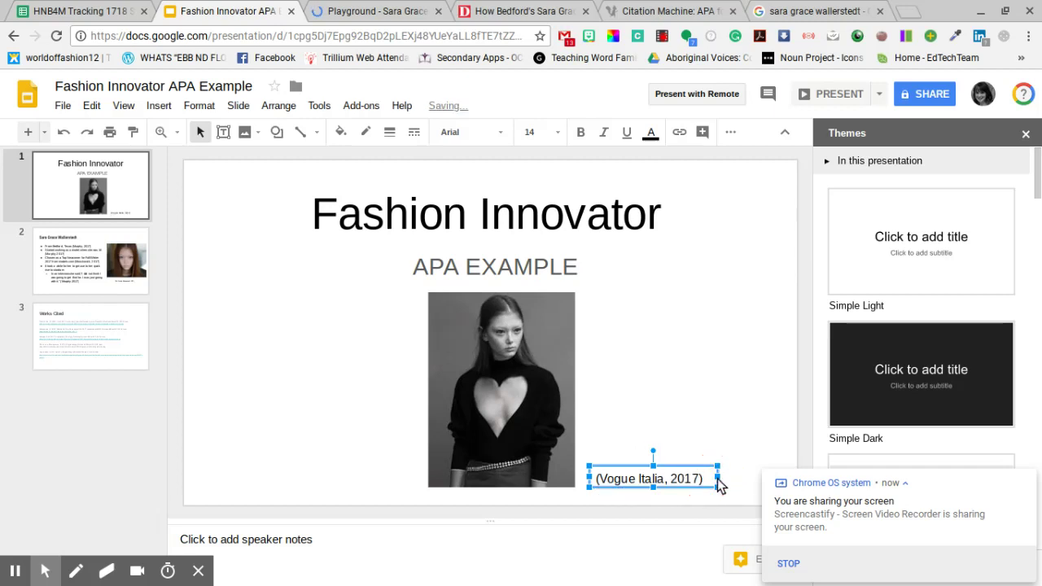
{"action": "left_click", "coordinate": [83, 246]}
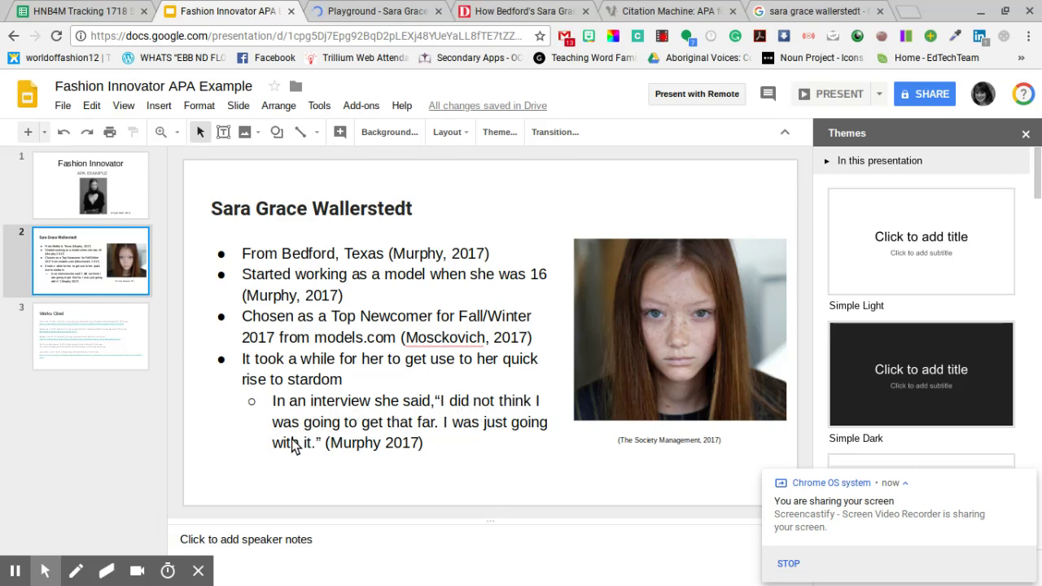
Scroll through The Ugly Duckling article on D Magazine, then return to the Citation Machine bibliography
{"action": "left_click", "coordinate": [533, 9]}
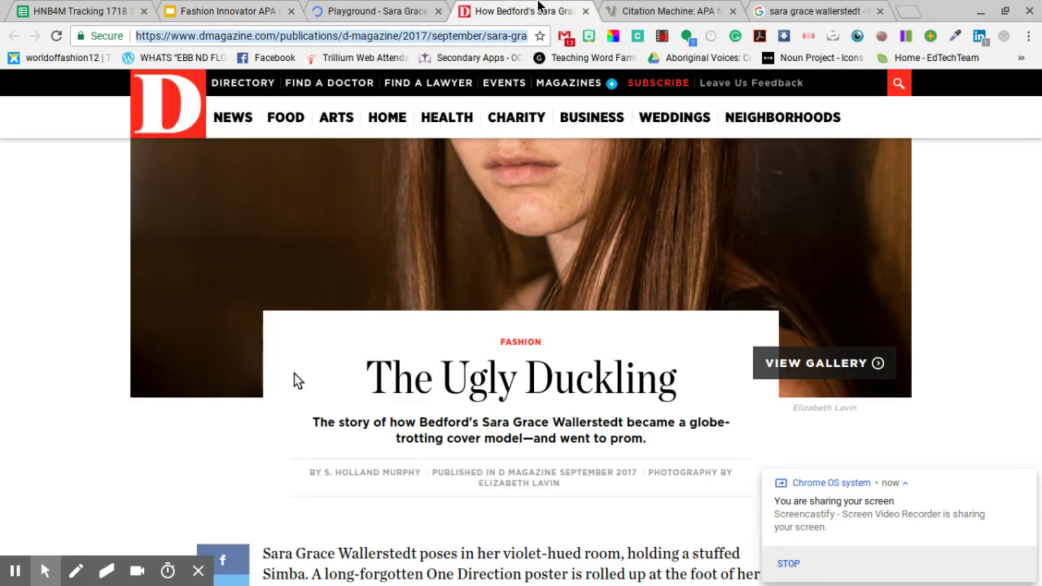
{"action": "left_click", "coordinate": [937, 227]}
{"action": "scroll", "coordinate": [937, 227], "scroll_direction": "down", "scroll_amount": 3}
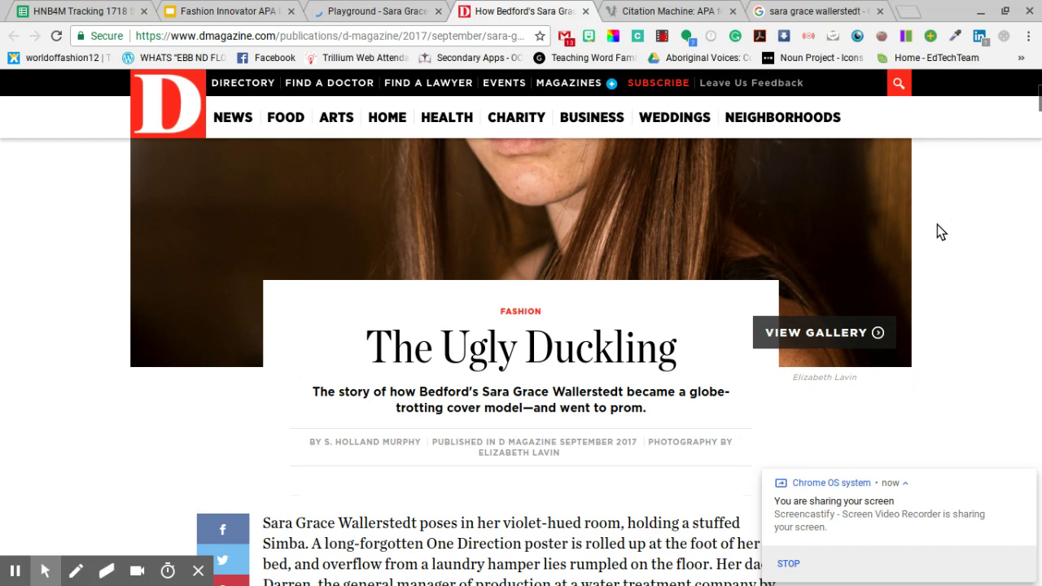
{"action": "scroll", "coordinate": [347, 276], "scroll_direction": "down", "scroll_amount": 1}
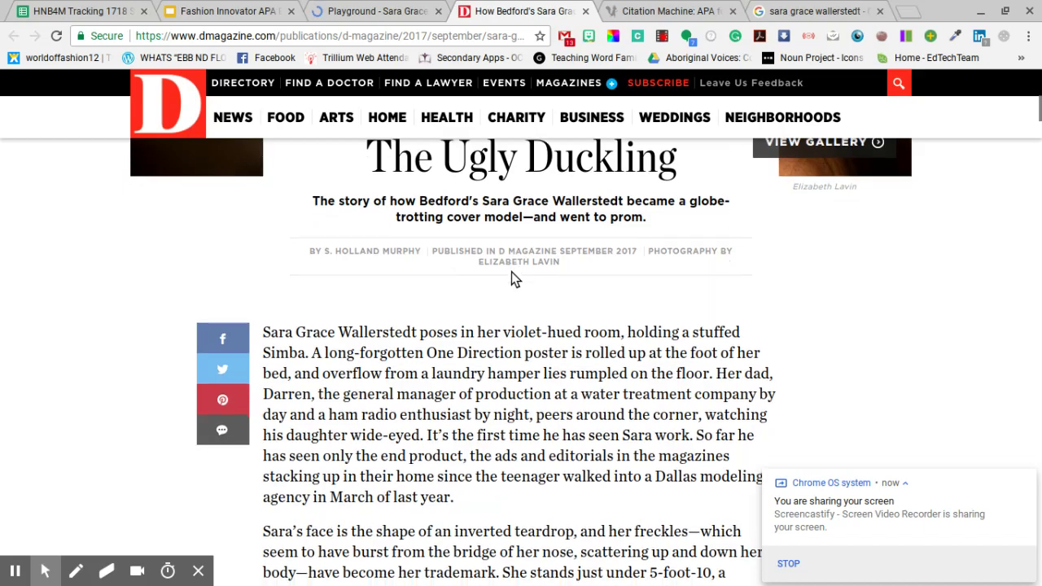
{"action": "scroll", "coordinate": [512, 276], "scroll_direction": "down", "scroll_amount": 10}
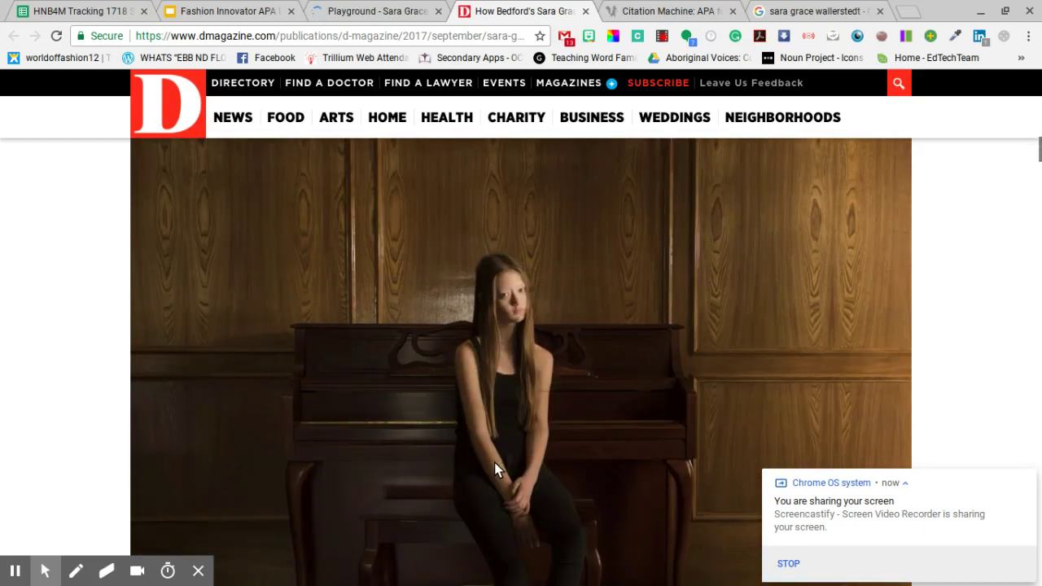
{"action": "scroll", "coordinate": [494, 462], "scroll_direction": "down", "scroll_amount": 6}
{"action": "scroll", "coordinate": [494, 468], "scroll_direction": "down", "scroll_amount": 3}
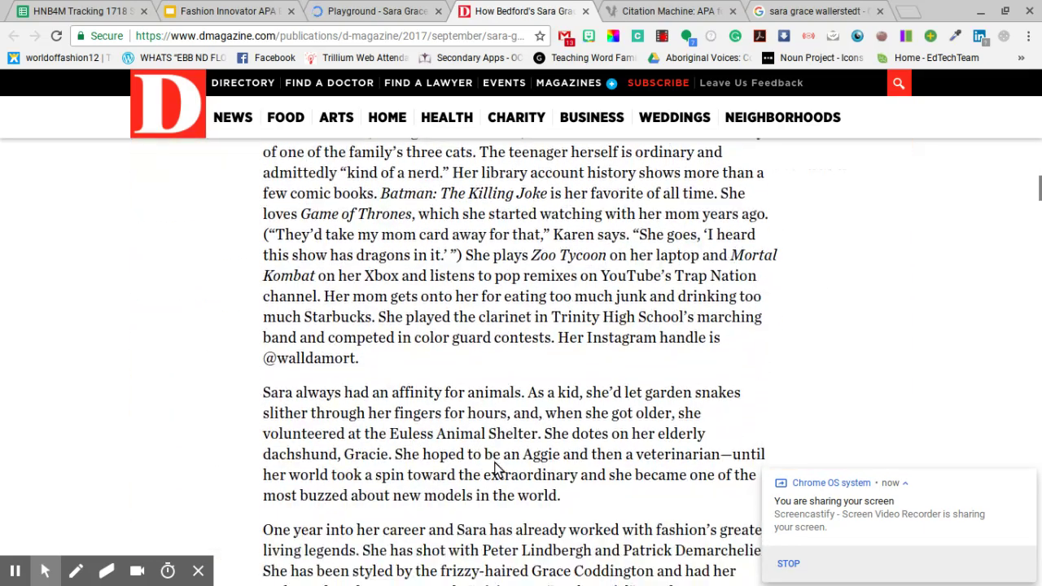
{"action": "scroll", "coordinate": [494, 468], "scroll_direction": "up", "scroll_amount": 8}
{"action": "scroll", "coordinate": [495, 470], "scroll_direction": "up", "scroll_amount": 10}
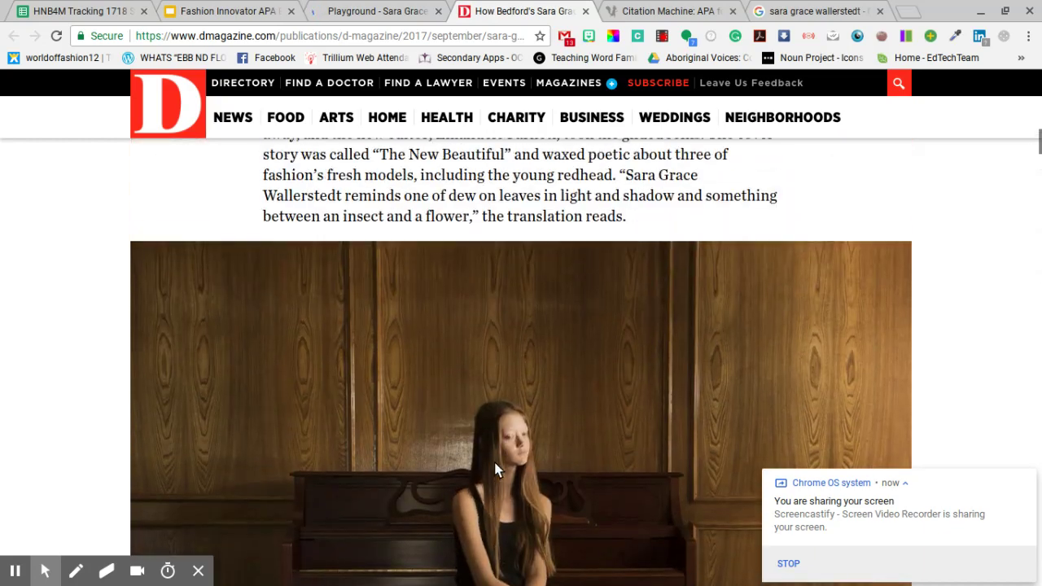
{"action": "scroll", "coordinate": [494, 467], "scroll_direction": "up", "scroll_amount": 3}
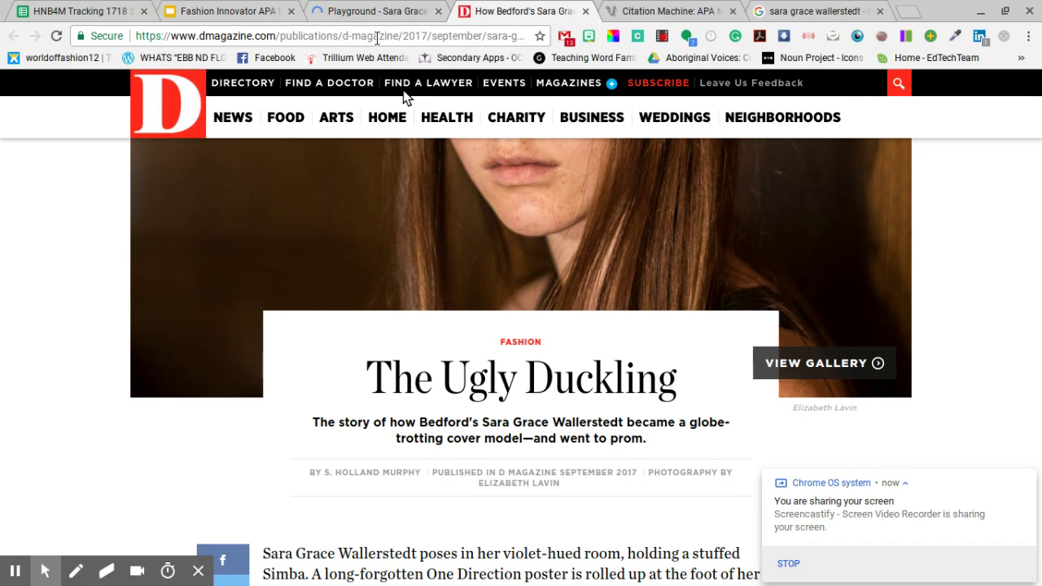
{"action": "left_click", "coordinate": [659, 10]}
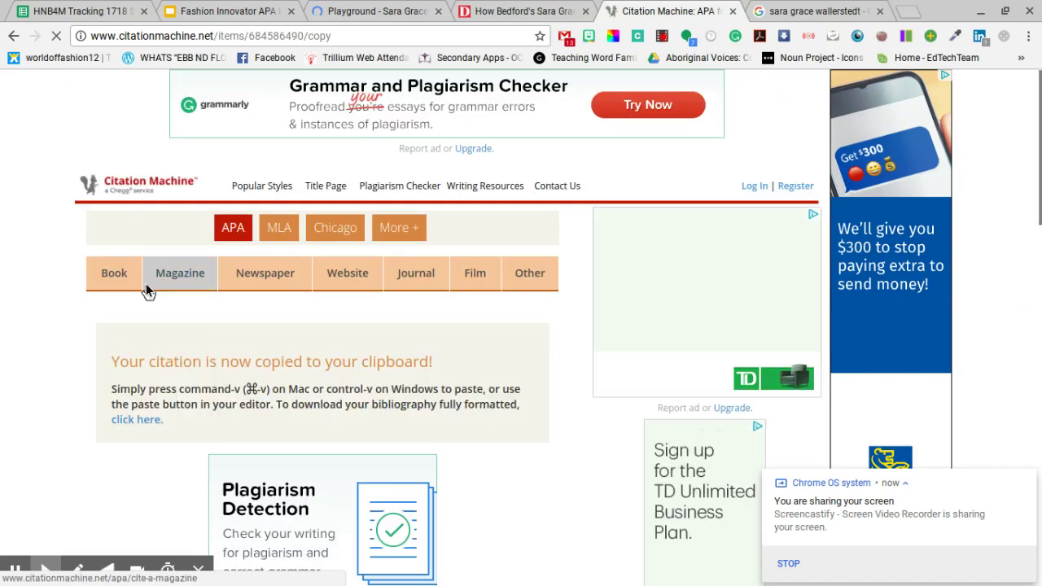
Paste the D Magazine article's address into Citation Machine's website search
{"action": "left_click", "coordinate": [347, 277]}
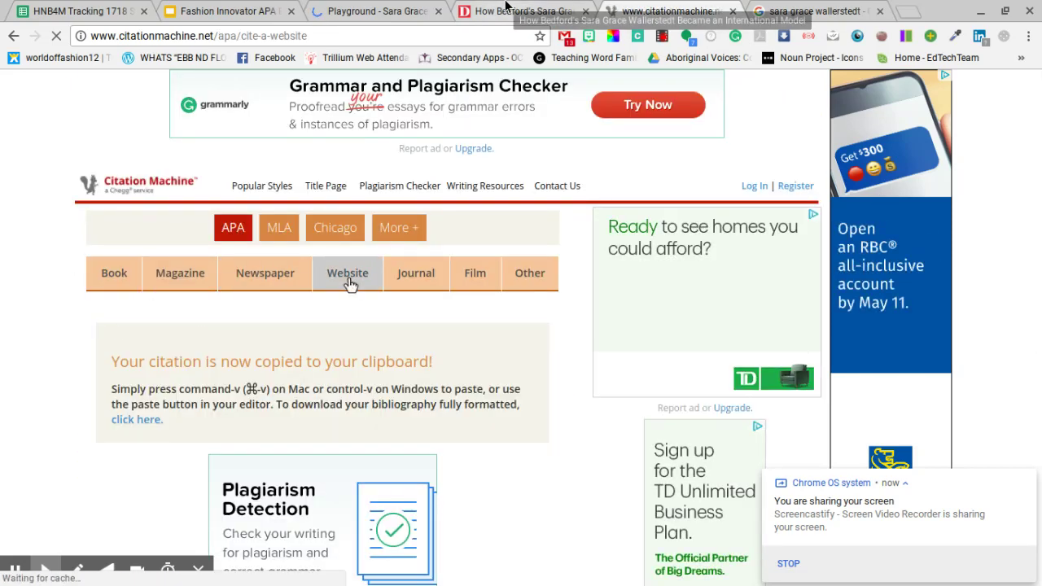
{"action": "left_click", "coordinate": [506, 8]}
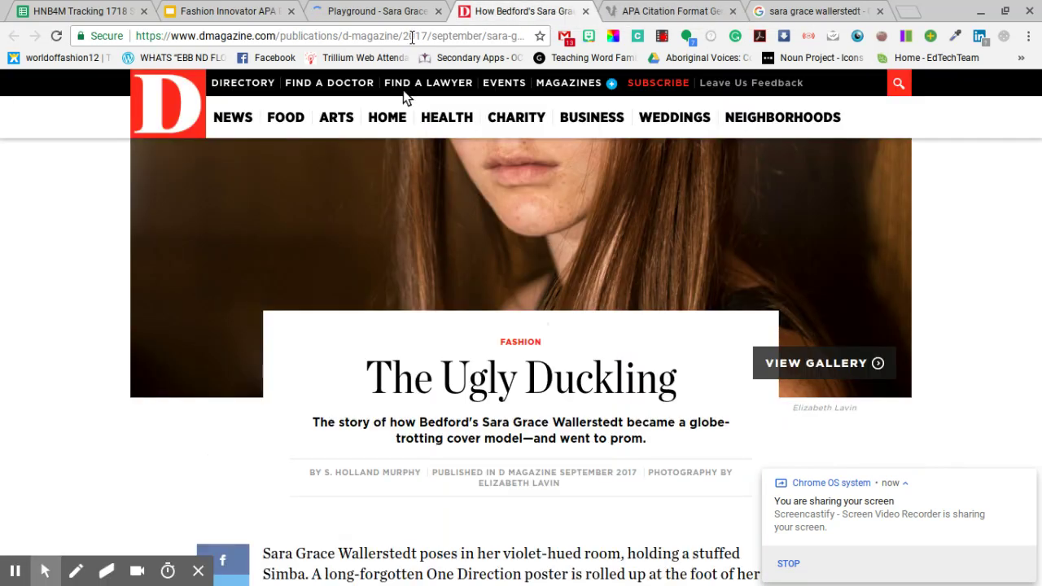
{"action": "left_click", "coordinate": [663, 11]}
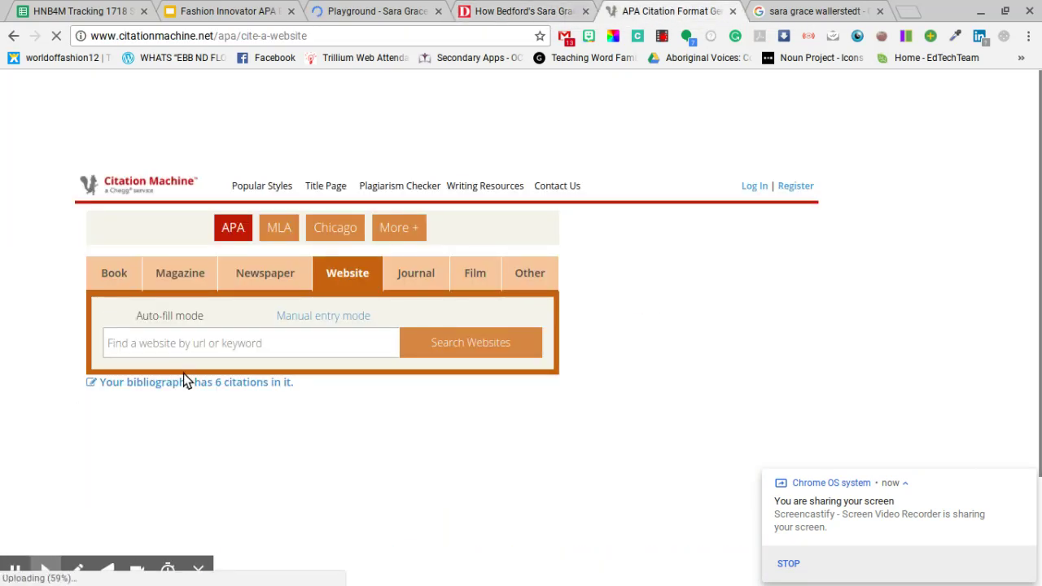
{"action": "left_click", "coordinate": [274, 344]}
{"action": "type", "text": "https://www.dmagazine.com/publications/d-magazine/2017/september/sara-grace-wallerstedt-bedford-model/"}
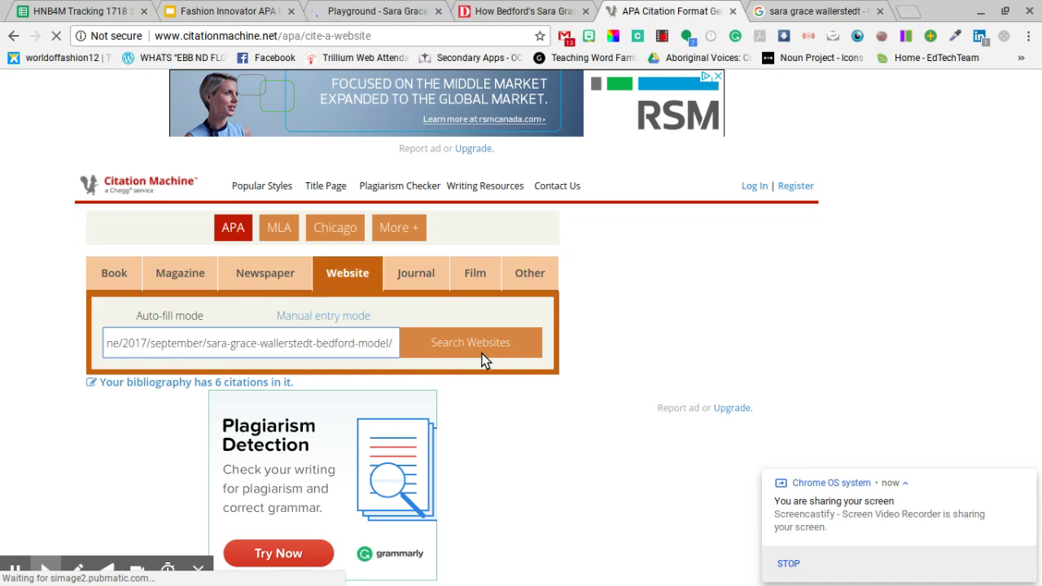
Search and select The Ugly Duckling result to prefill the website citation form
{"action": "left_click", "coordinate": [481, 354]}
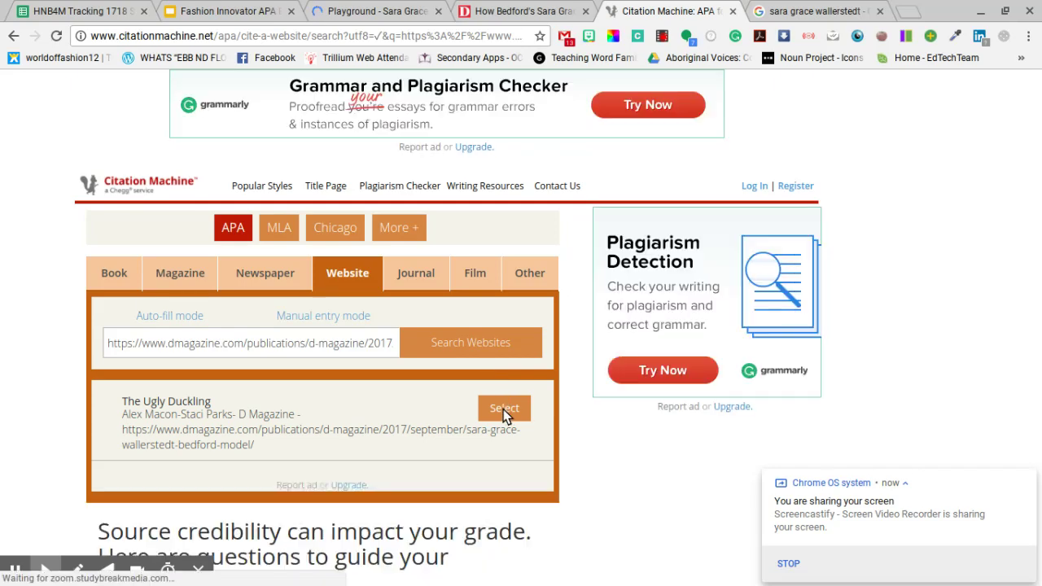
{"action": "left_click", "coordinate": [503, 409]}
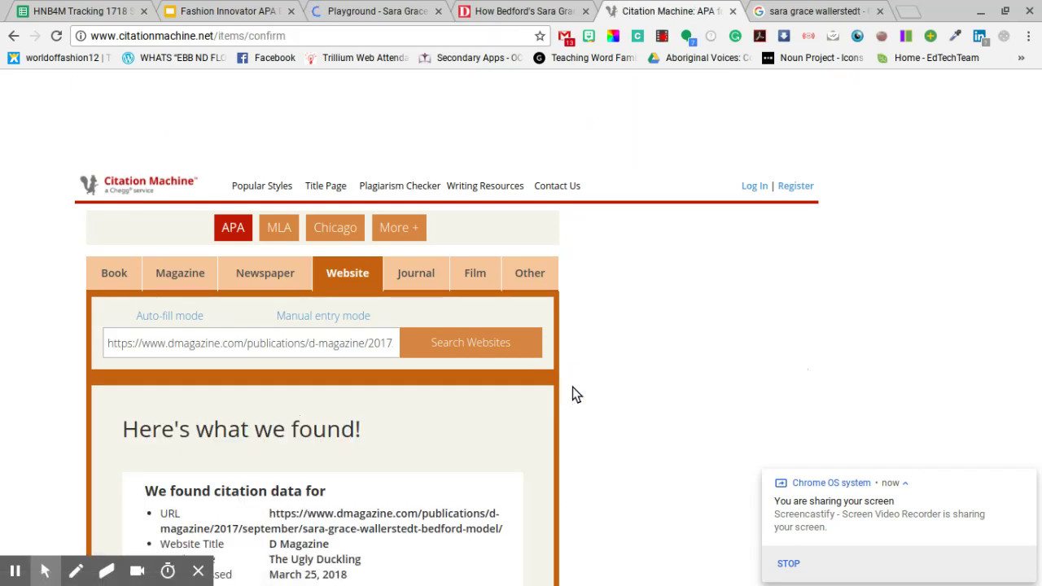
{"action": "scroll", "coordinate": [572, 390], "scroll_direction": "down", "scroll_amount": 3}
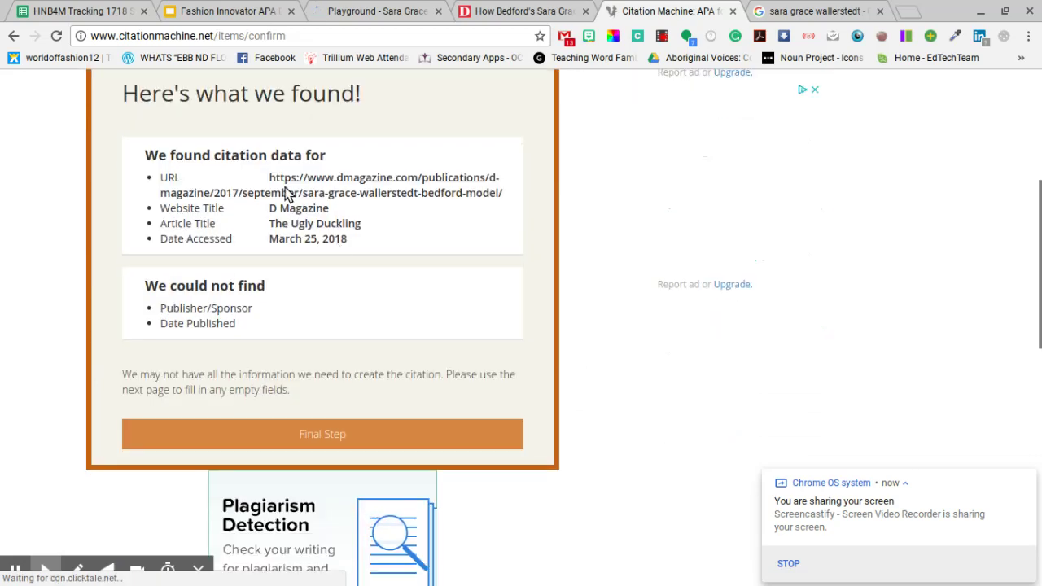
{"action": "left_click", "coordinate": [276, 429]}
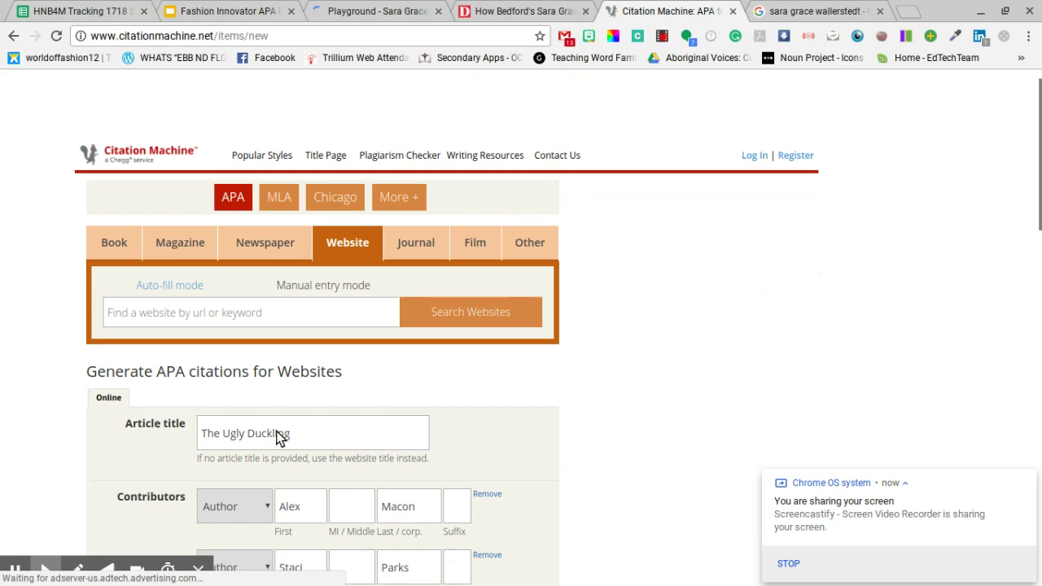
Check the D Magazine article's byline against the citation form's author fields
{"action": "scroll", "coordinate": [279, 437], "scroll_direction": "down", "scroll_amount": 3}
{"action": "left_click", "coordinate": [545, 8]}
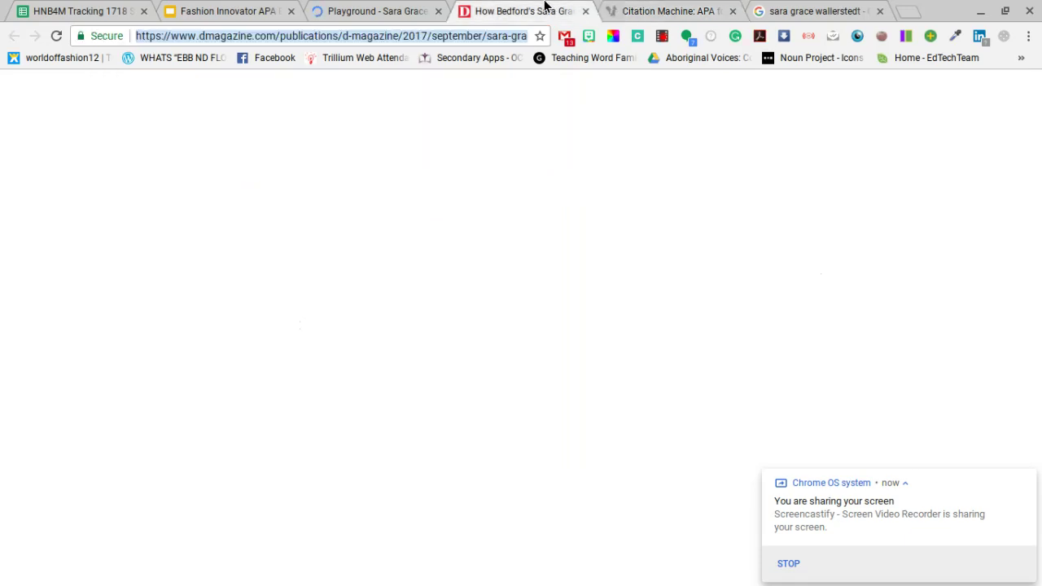
{"action": "left_click", "coordinate": [639, 11]}
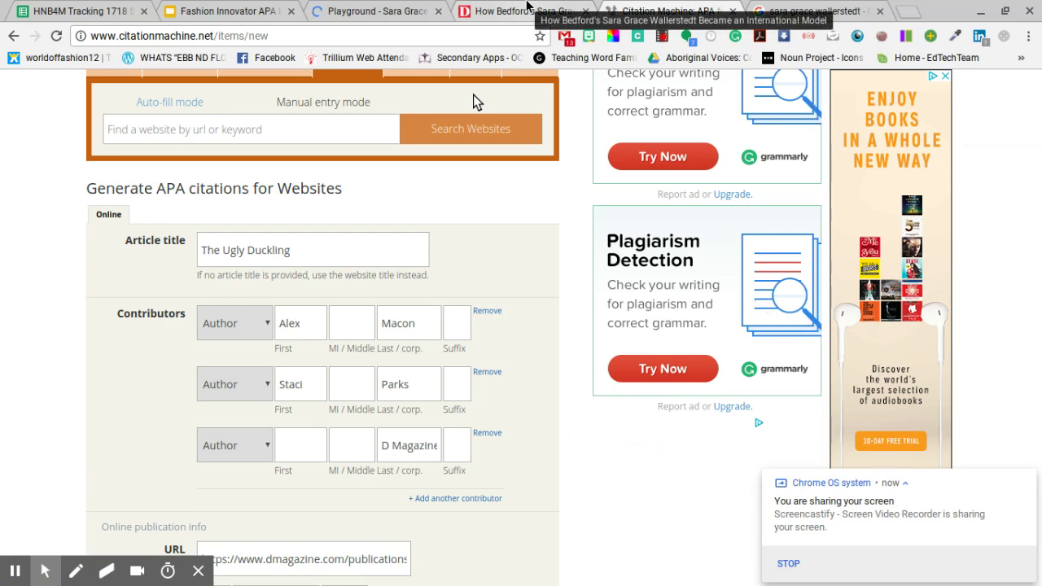
{"action": "left_click", "coordinate": [527, 5]}
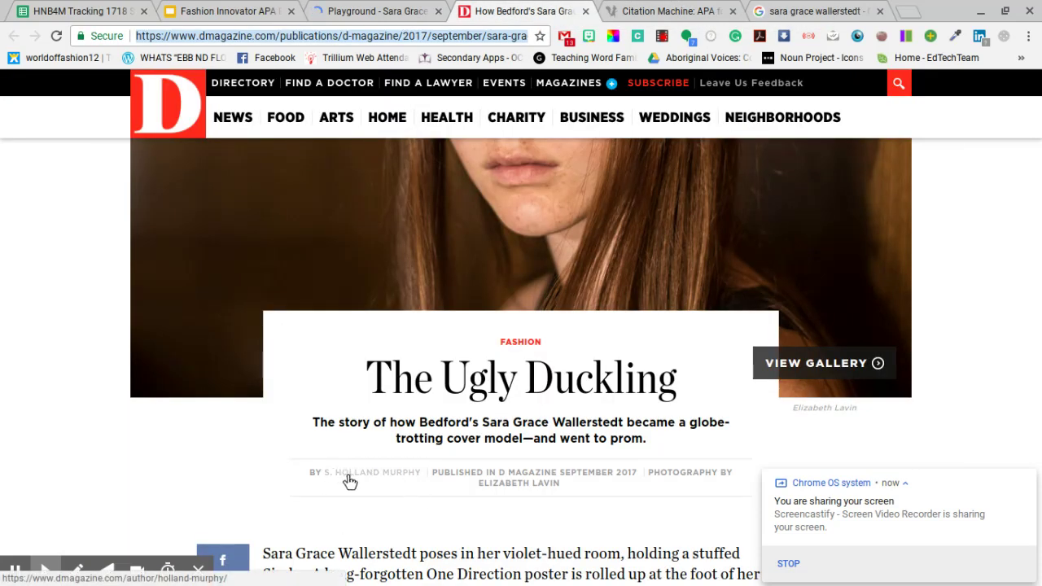
{"action": "left_click", "coordinate": [660, 9]}
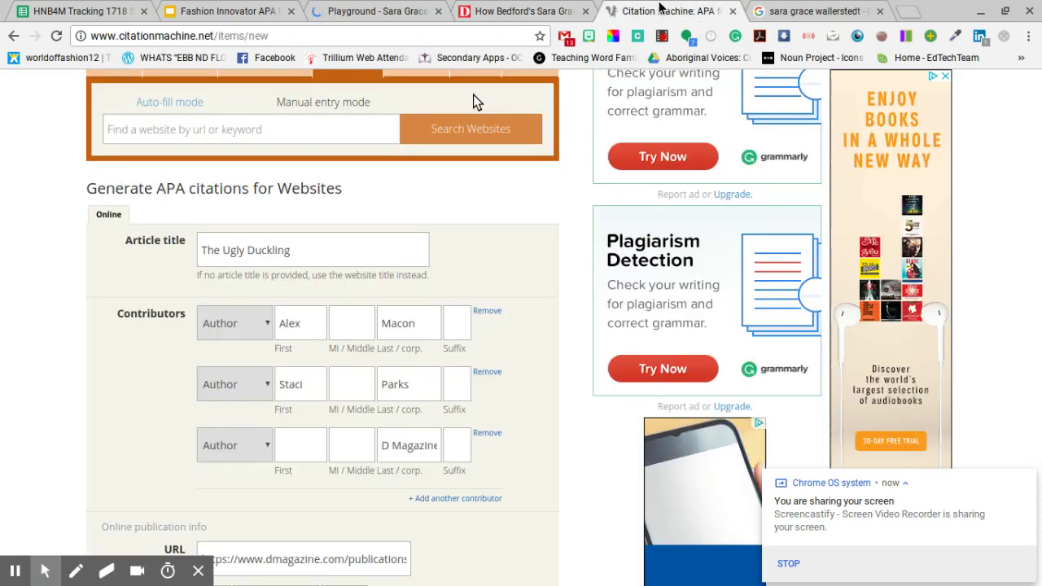
Replace the first author with the byline writer's initial, middle and last name
{"action": "double_click", "coordinate": [280, 324]}
{"action": "type", "text": "S"}
{"action": "key", "text": "Tab"}
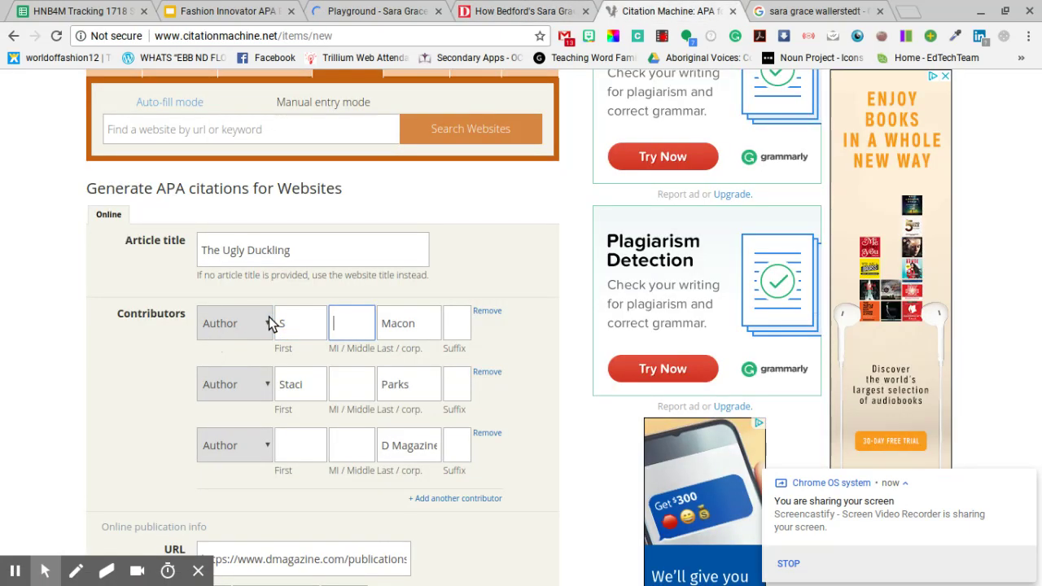
{"action": "type", "text": "Holland"}
{"action": "key", "text": "Tab"}
{"action": "type", "text": "Murphy"}
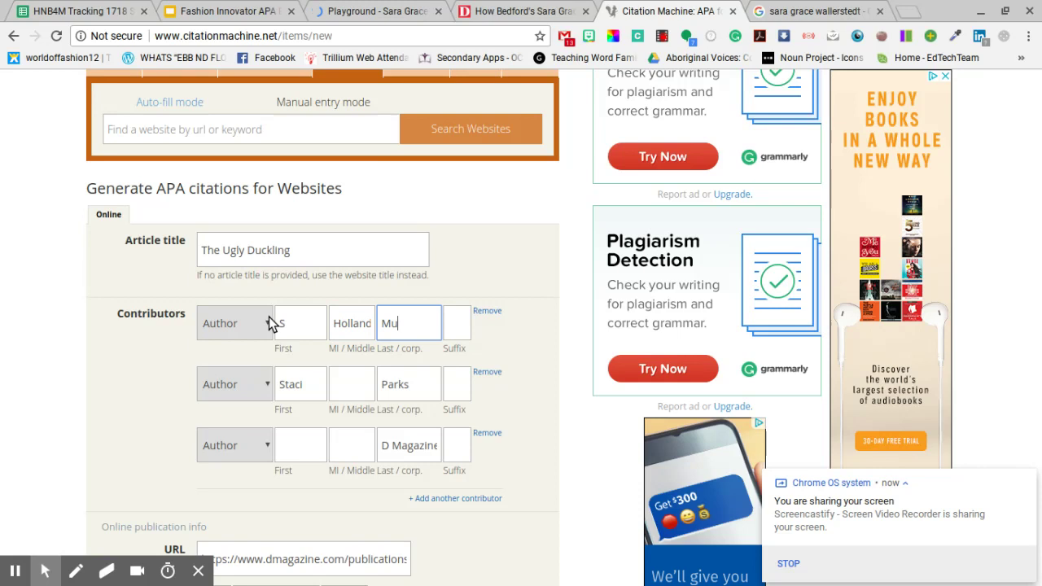
Clear the second author's names and the third D Magazine contributor entry
{"action": "double_click", "coordinate": [406, 384]}
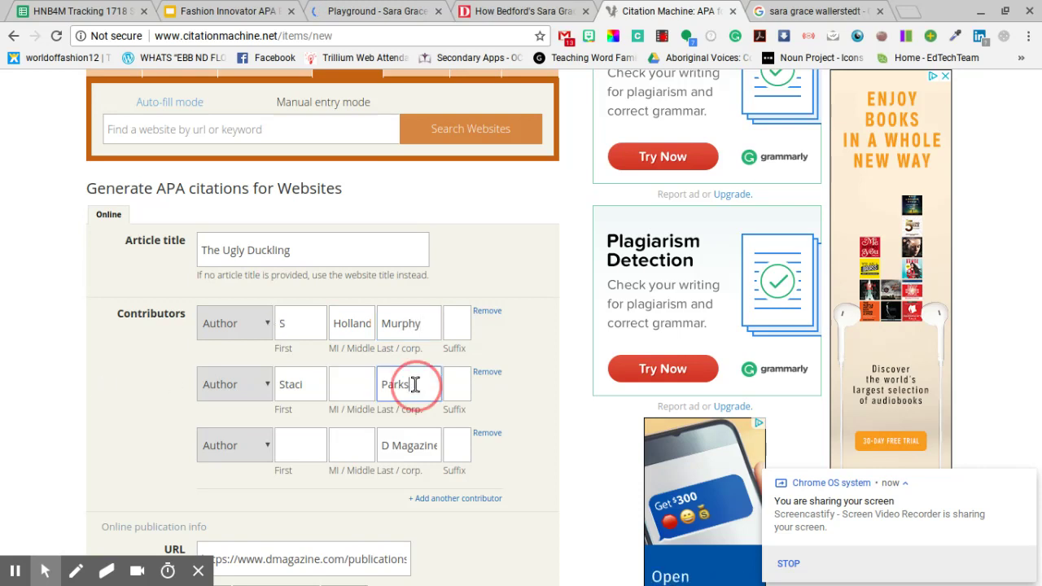
{"action": "key", "text": "BackSpace"}
{"action": "left_click_drag", "start_coordinate": [308, 390], "coordinate": [234, 386]}
{"action": "key", "text": "BackSpace"}
{"action": "left_click_drag", "start_coordinate": [386, 451], "coordinate": [486, 467]}
{"action": "key", "text": "BackSpace"}
{"action": "scroll", "coordinate": [592, 458], "scroll_direction": "down", "scroll_amount": 5}
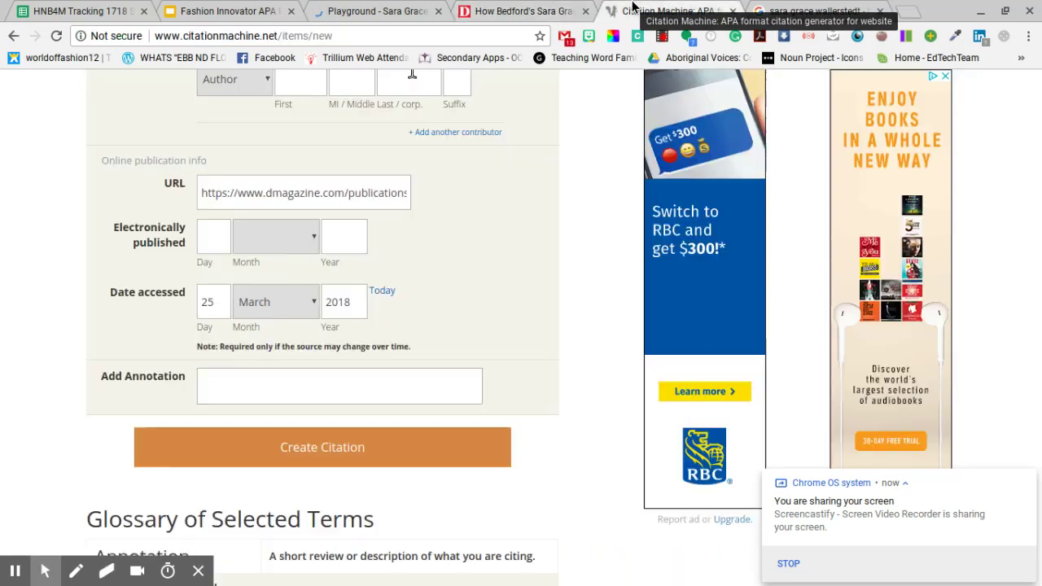
Set publication date to September 2017, generate and copy The Ugly Duckling APA citation, then return to the slides
{"action": "left_click", "coordinate": [249, 244]}
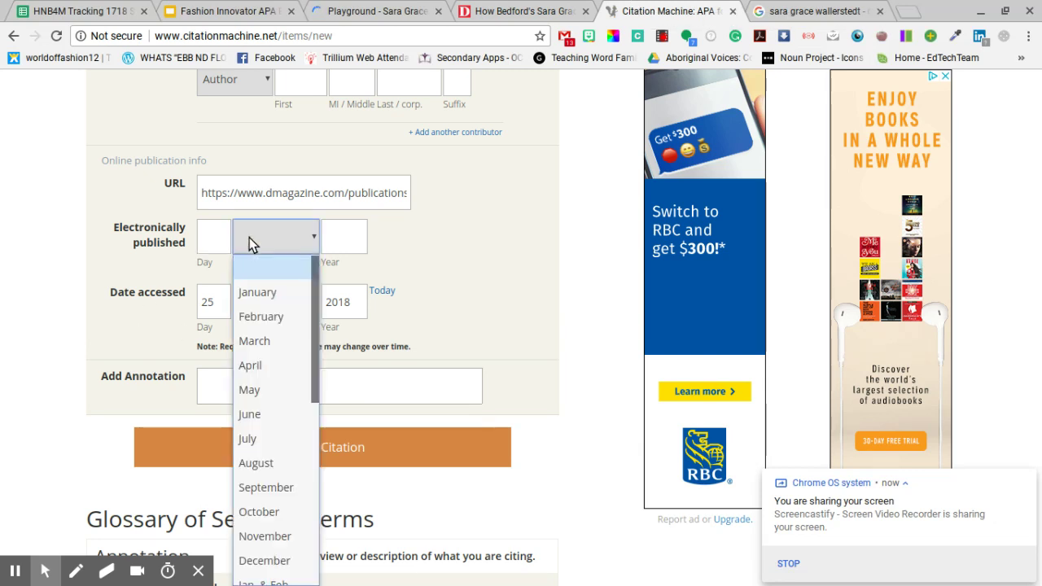
{"action": "left_click", "coordinate": [276, 484]}
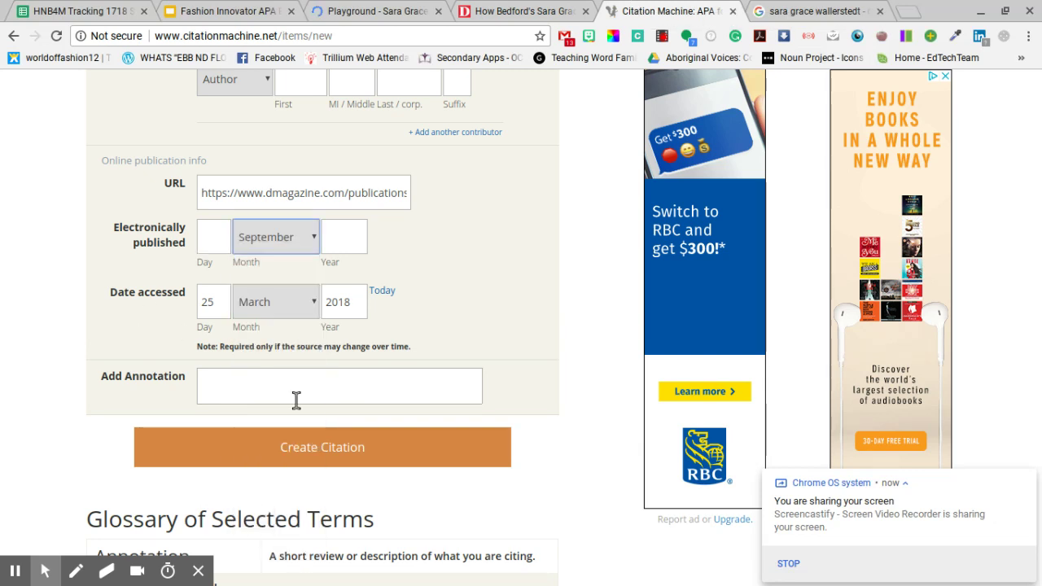
{"action": "left_click", "coordinate": [342, 240]}
{"action": "type", "text": "2017"}
{"action": "left_click", "coordinate": [323, 435]}
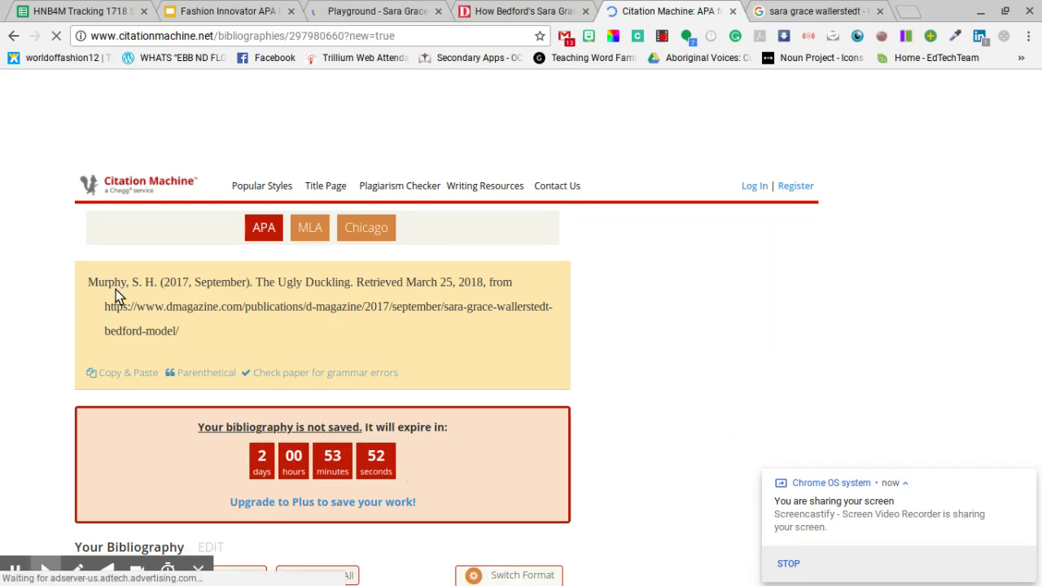
{"action": "left_click", "coordinate": [118, 372]}
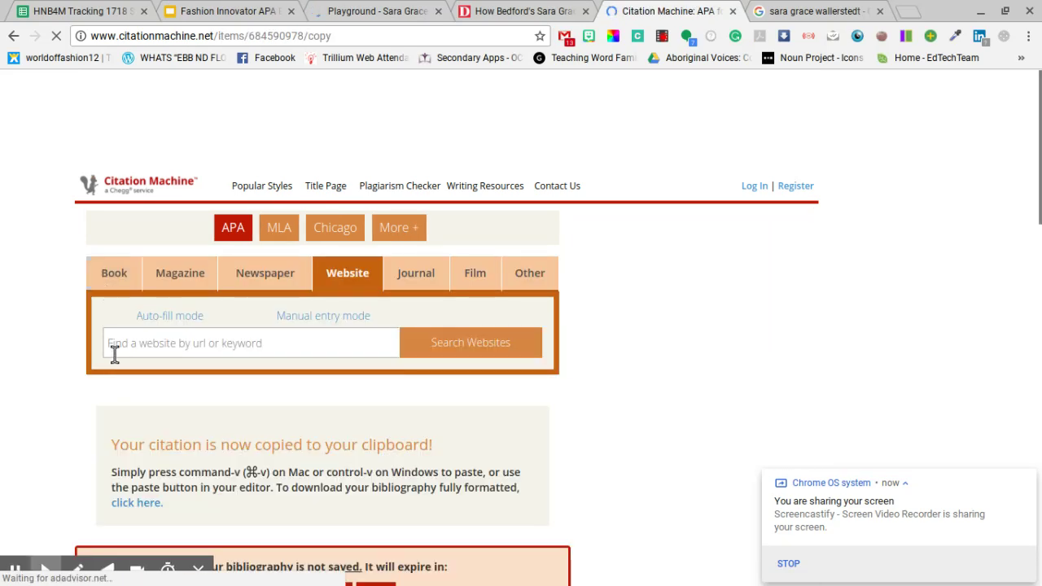
{"action": "key", "text": "ctrl+2"}
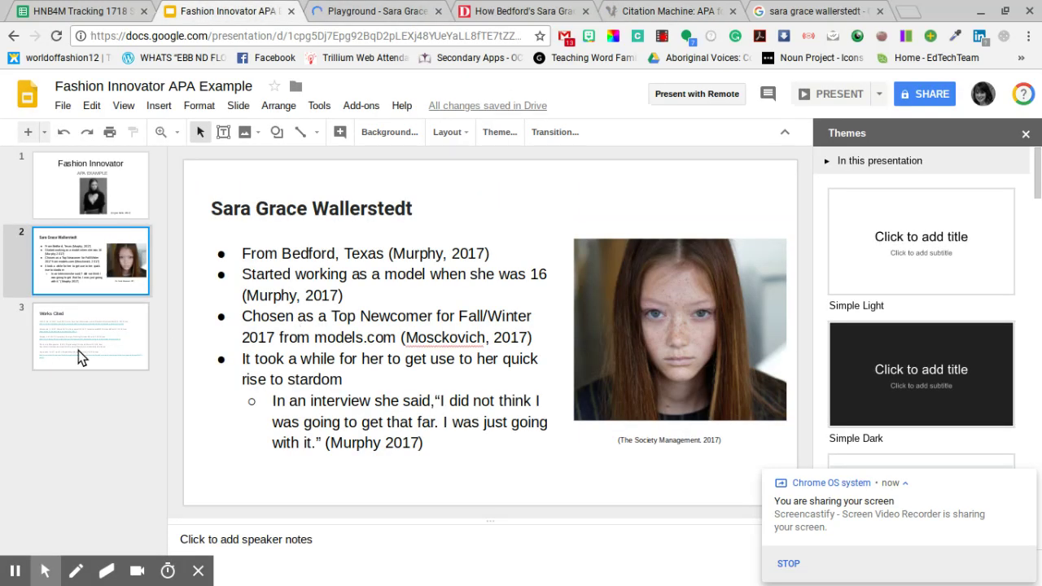
{"action": "left_click", "coordinate": [78, 350]}
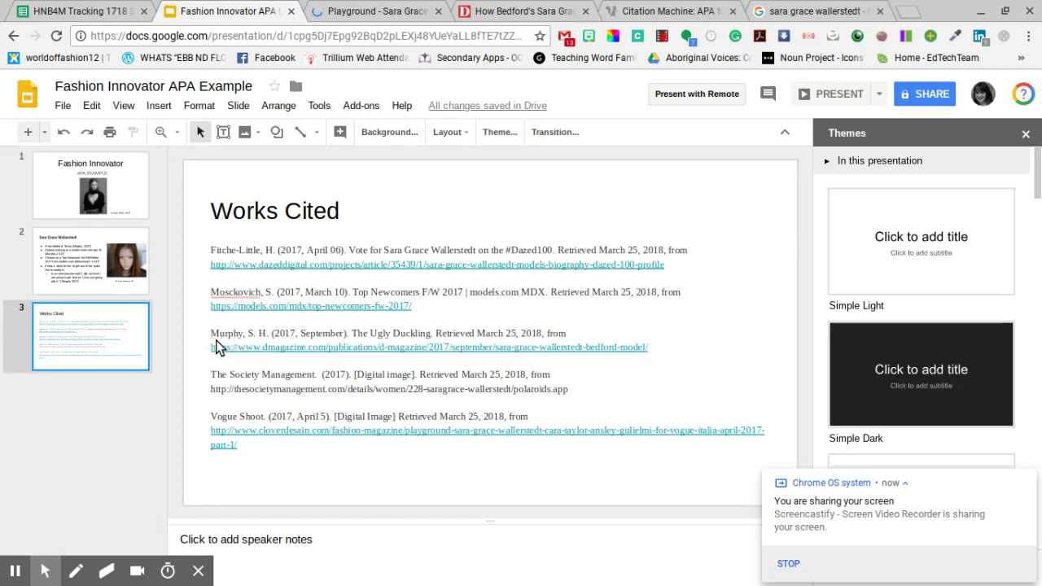
{"action": "left_click", "coordinate": [73, 248]}
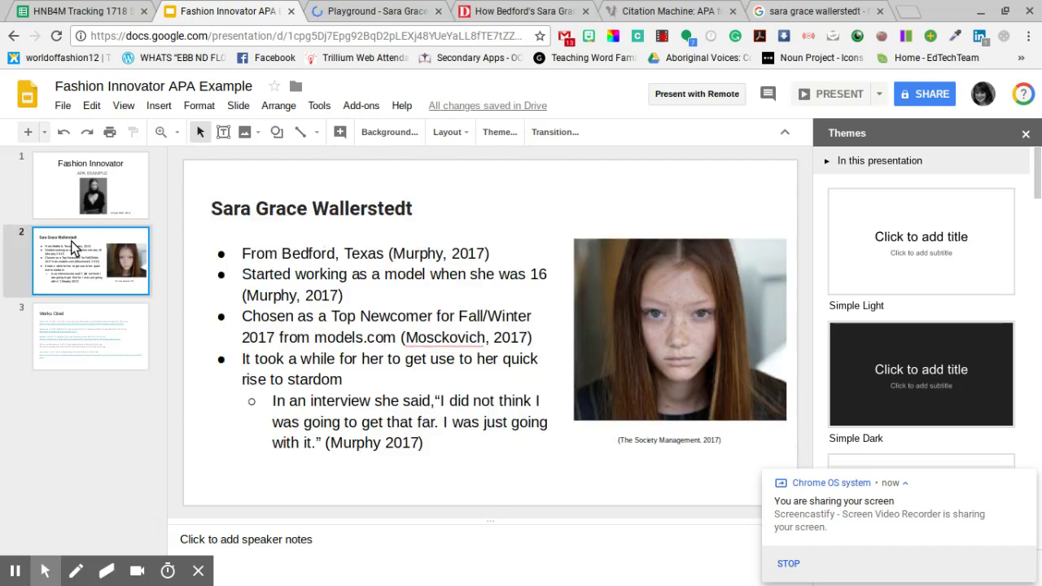
{"action": "left_click", "coordinate": [293, 297]}
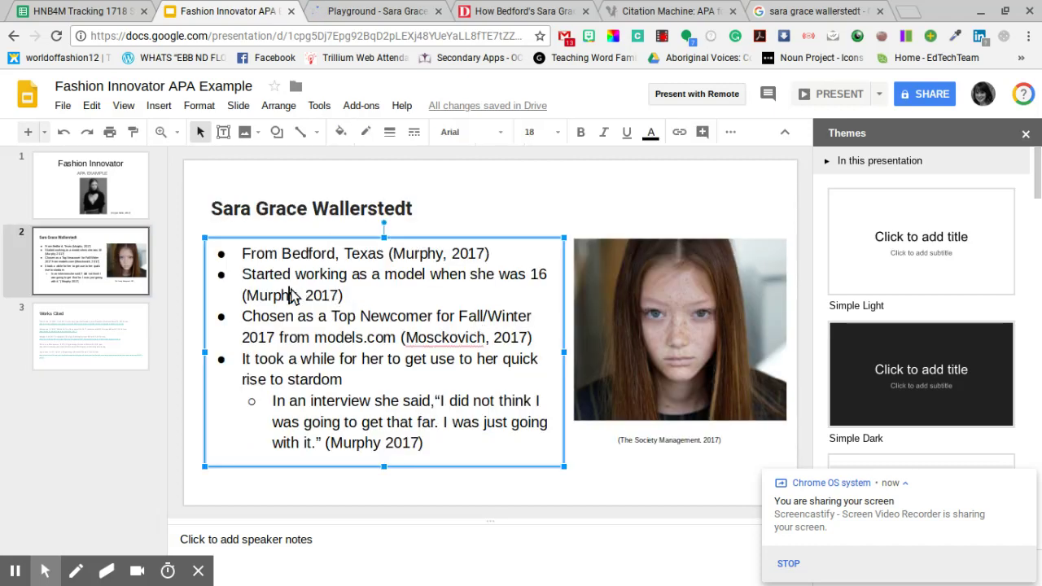
{"action": "left_click", "coordinate": [345, 255]}
{"action": "left_click", "coordinate": [340, 316]}
{"action": "left_click", "coordinate": [647, 446]}
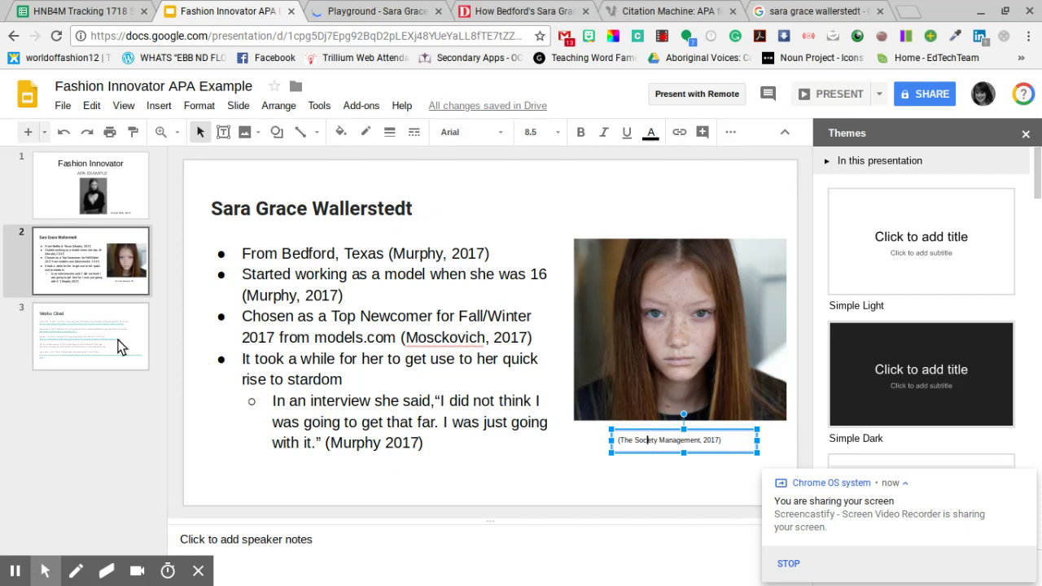
Go to slide 3, the Works Cited slide with its five references
{"action": "left_click", "coordinate": [141, 326]}
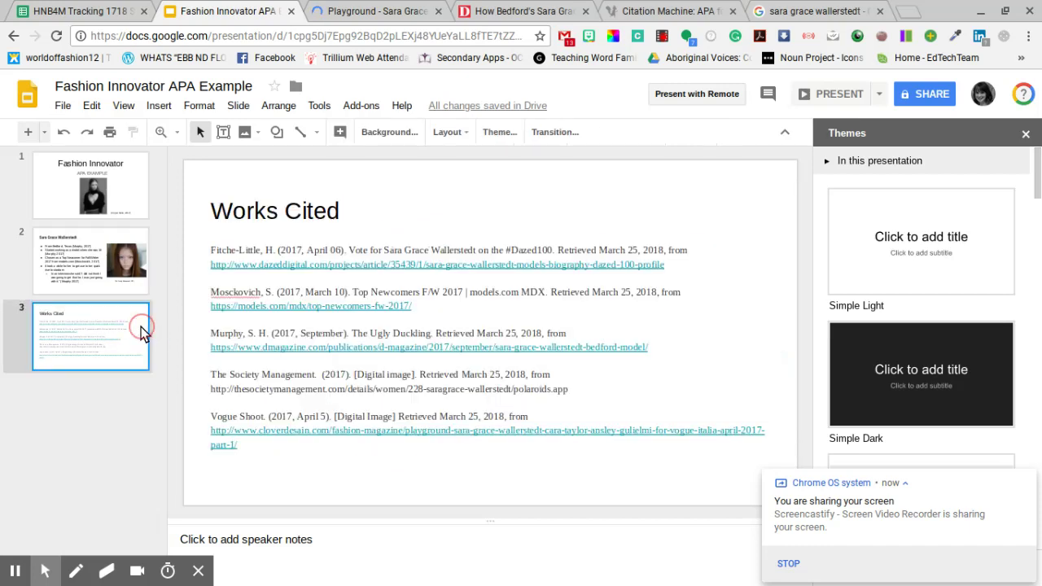